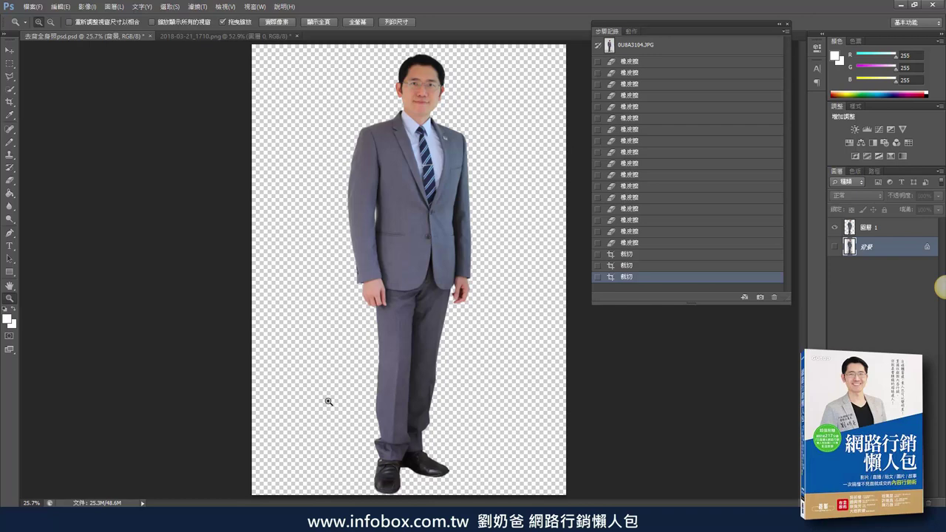
# Switch to the file folder, view the cut-out 去背全身照JPG.jpg and the original photo 0U8A3104.JPG, and return to Photoshop.
pyautogui.hotkey('alt', 'Tab')
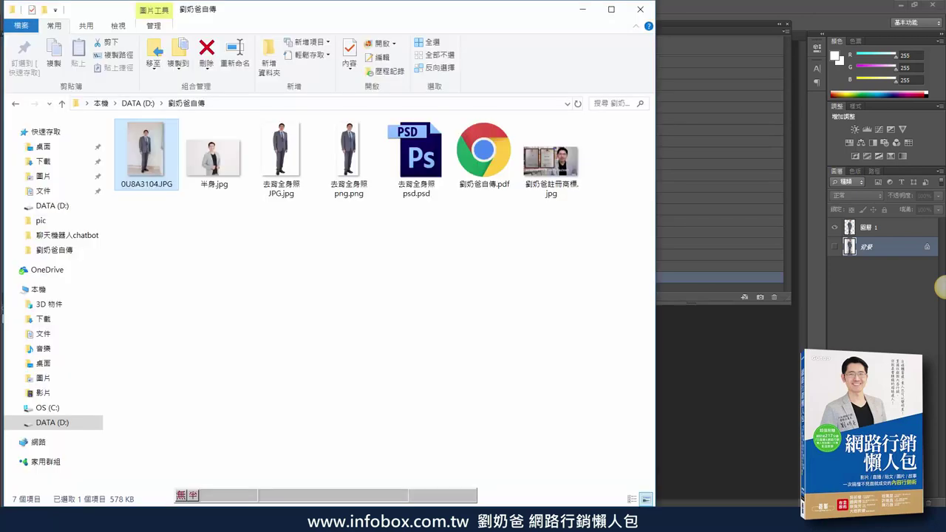
pyautogui.click(288, 164)
pyautogui.doubleClick(287, 163)
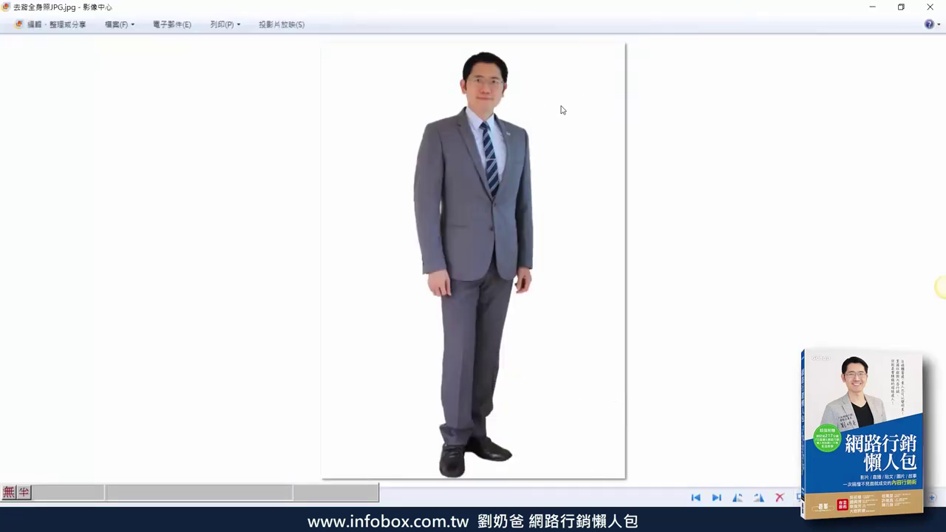
pyautogui.click(930, 7)
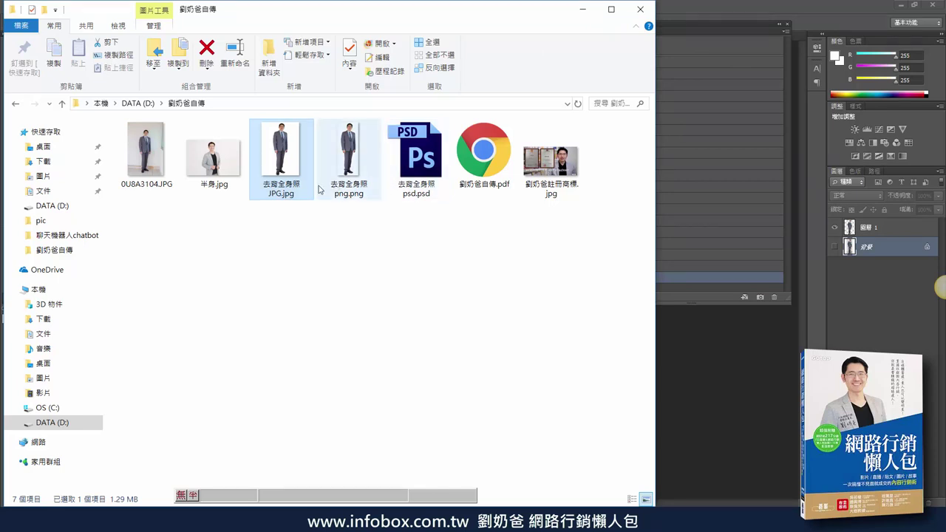
pyautogui.doubleClick(146, 167)
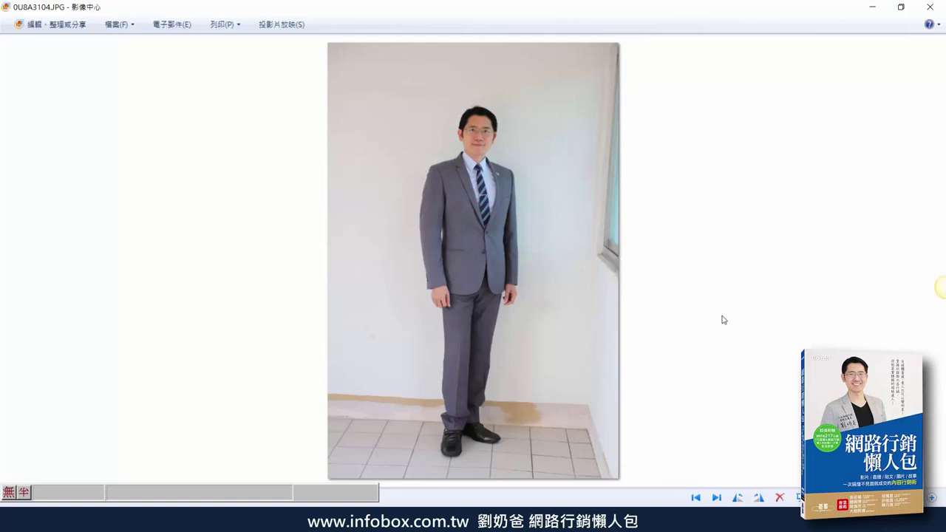
pyautogui.click(872, 8)
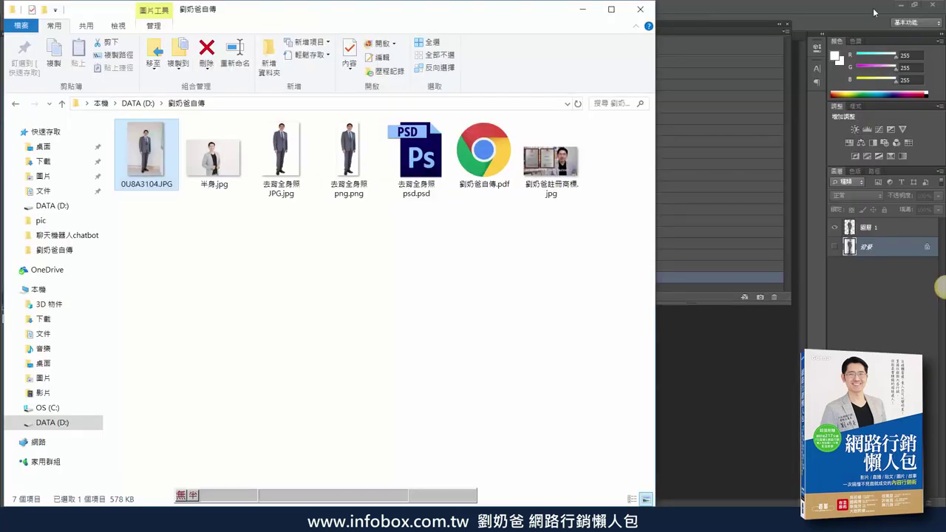
pyautogui.click(586, 15)
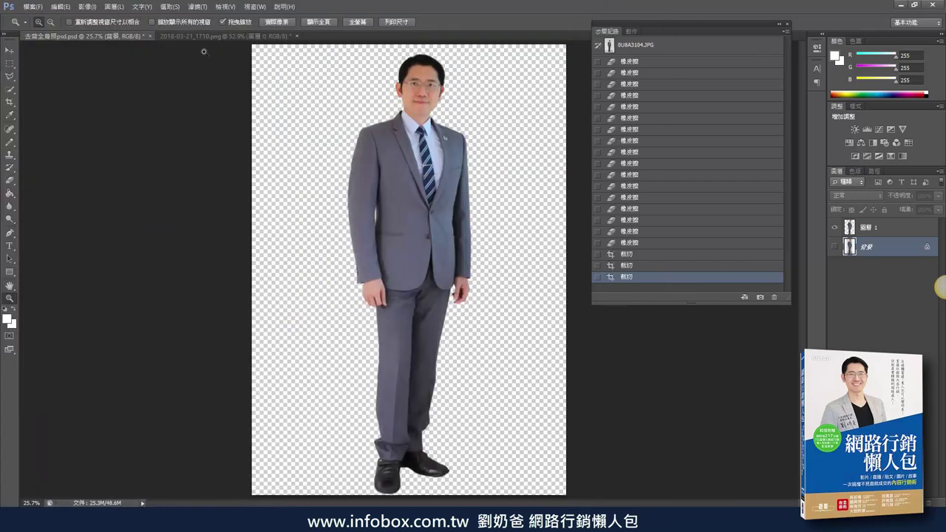
# Step the document back in its history to the last eraser stroke, before the three crops.
pyautogui.click(835, 247)
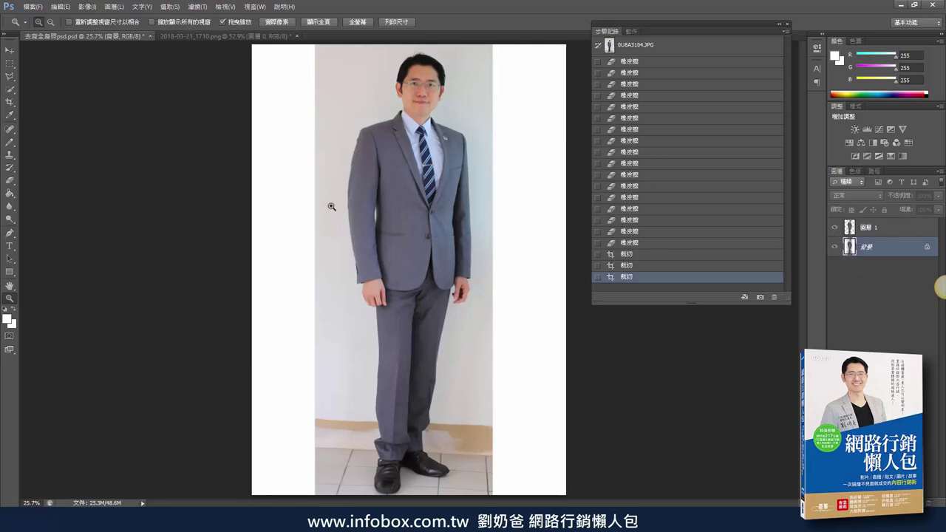
pyautogui.click(662, 267)
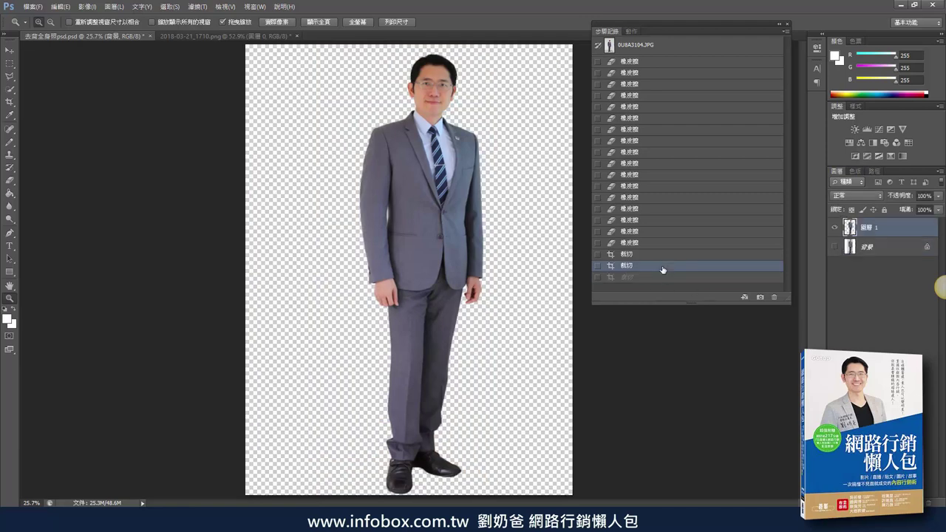
pyautogui.click(664, 253)
pyautogui.click(663, 243)
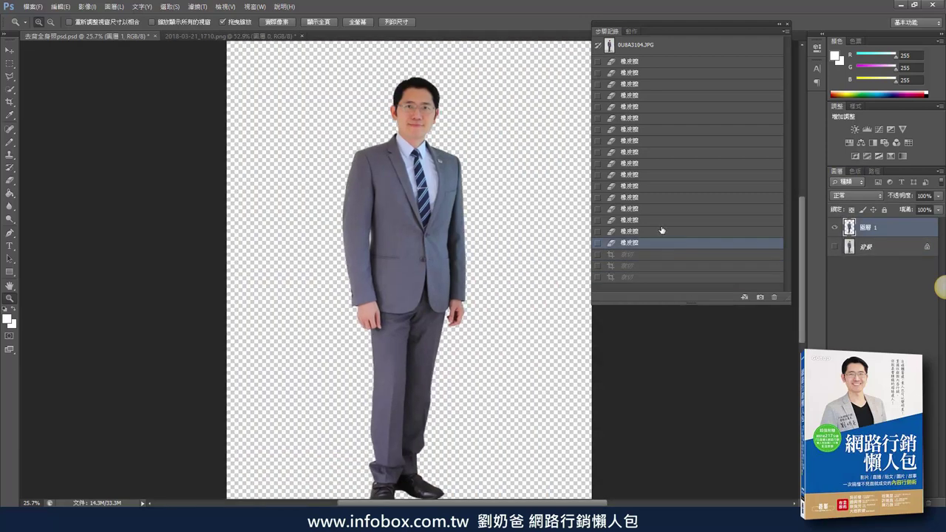
pyautogui.click(663, 231)
pyautogui.click(665, 209)
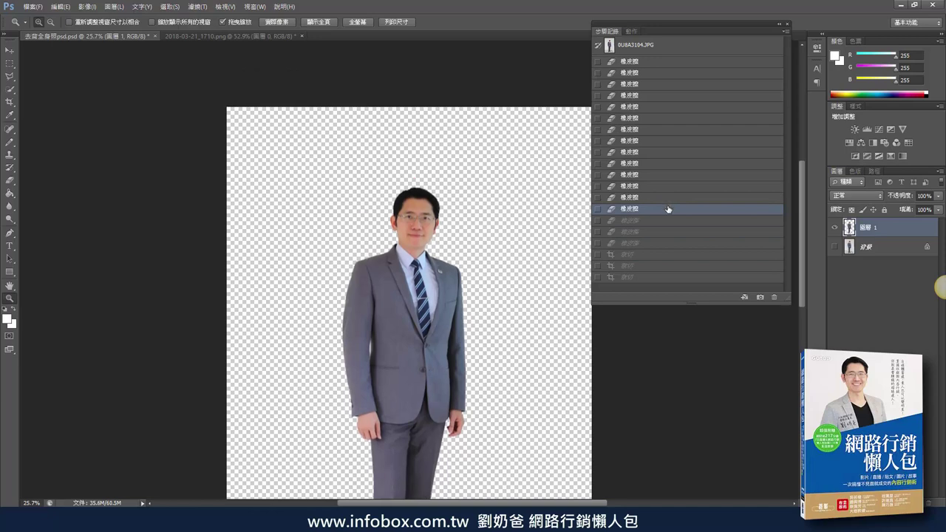
pyautogui.click(647, 63)
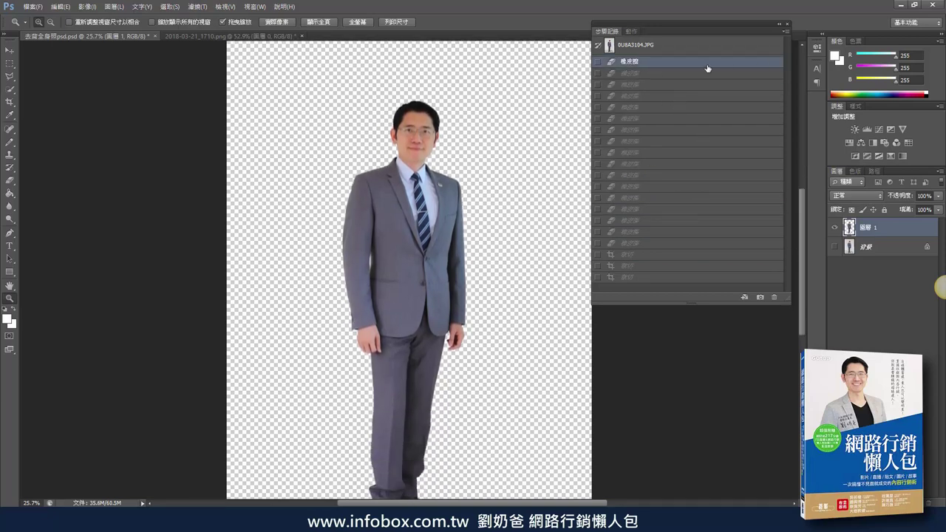
pyautogui.click(665, 161)
pyautogui.click(658, 205)
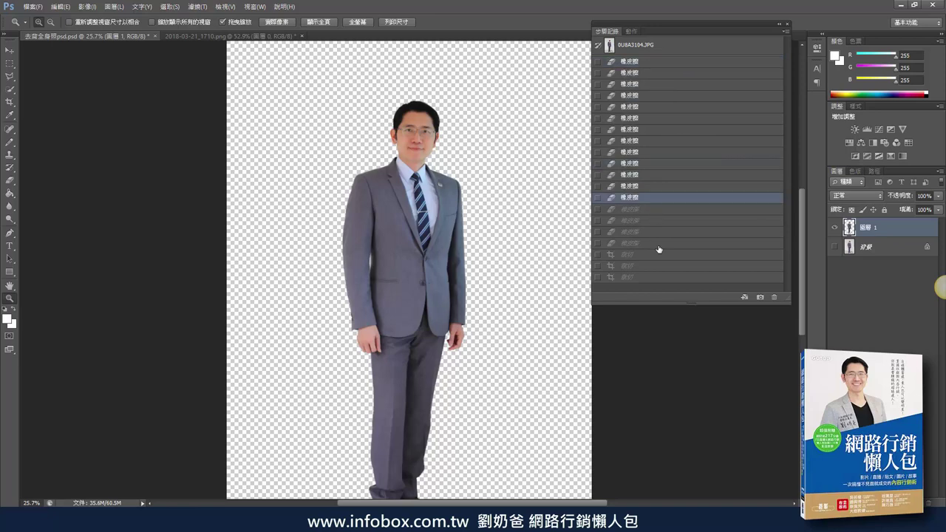
pyautogui.click(645, 244)
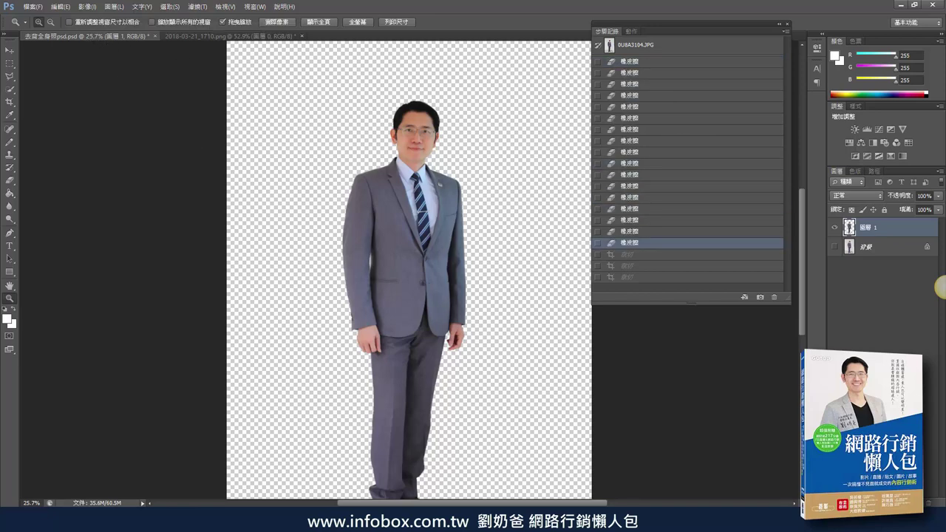
# Hide the cut-out layer 圖層 1 and show the 背景 layer with the original photo.
pyautogui.click(835, 228)
pyautogui.click(834, 247)
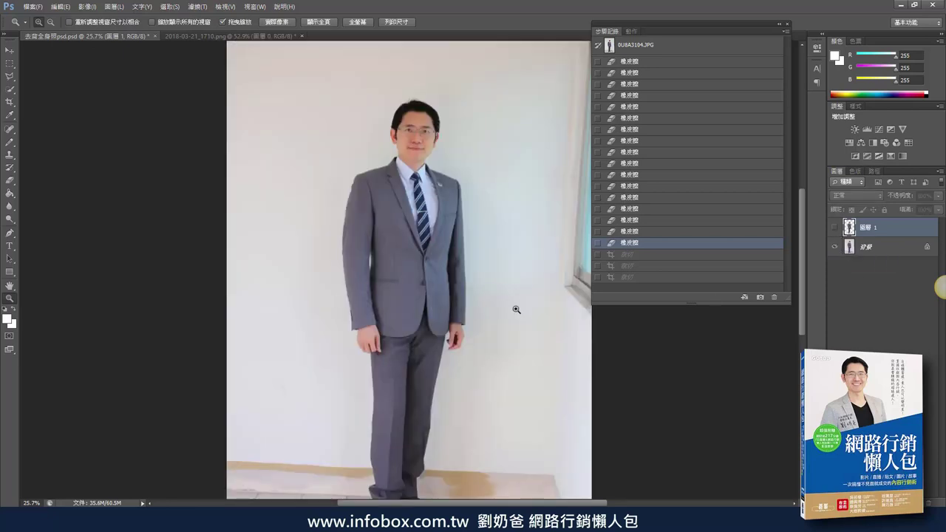
pyautogui.scroll(-1, 522, 303)
pyautogui.scroll(-1, 522, 303)
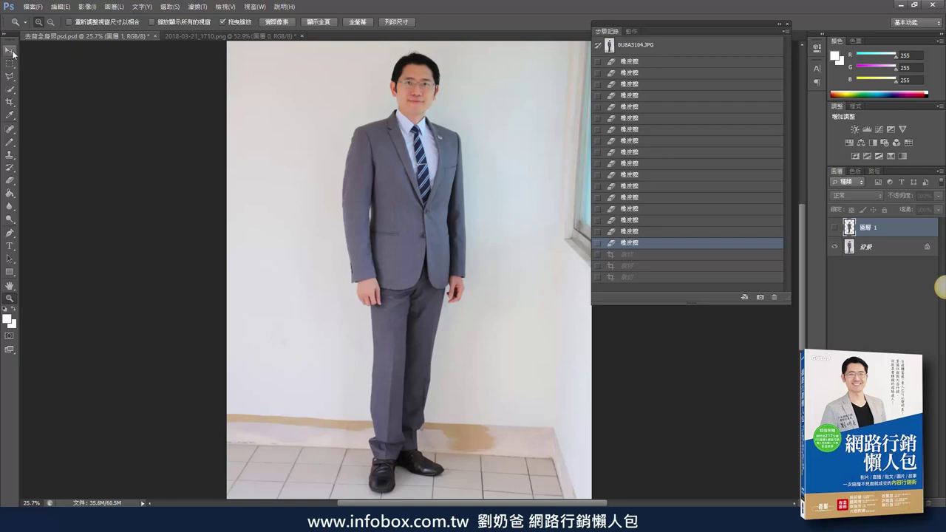
# Switch from the Quick Selection tool to the Magic Wand tool and back again.
pyautogui.click(11, 91)
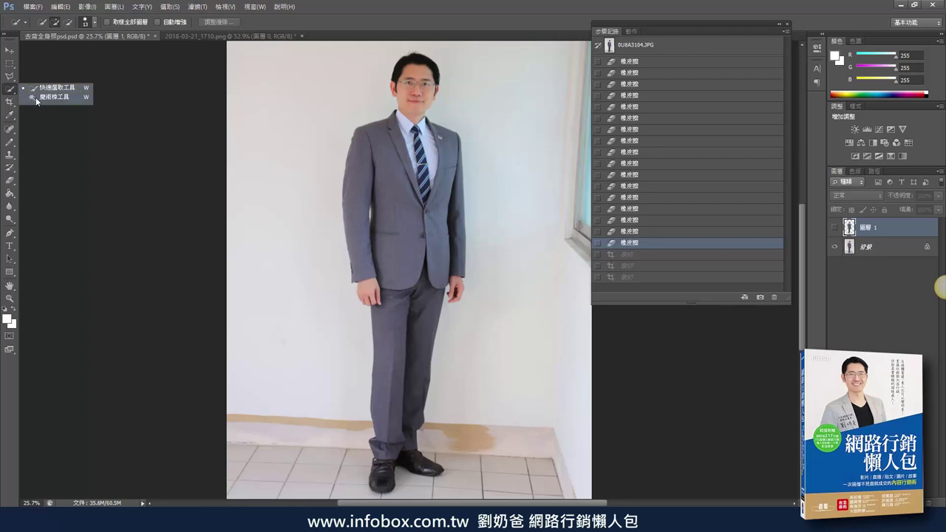
pyautogui.click(35, 98)
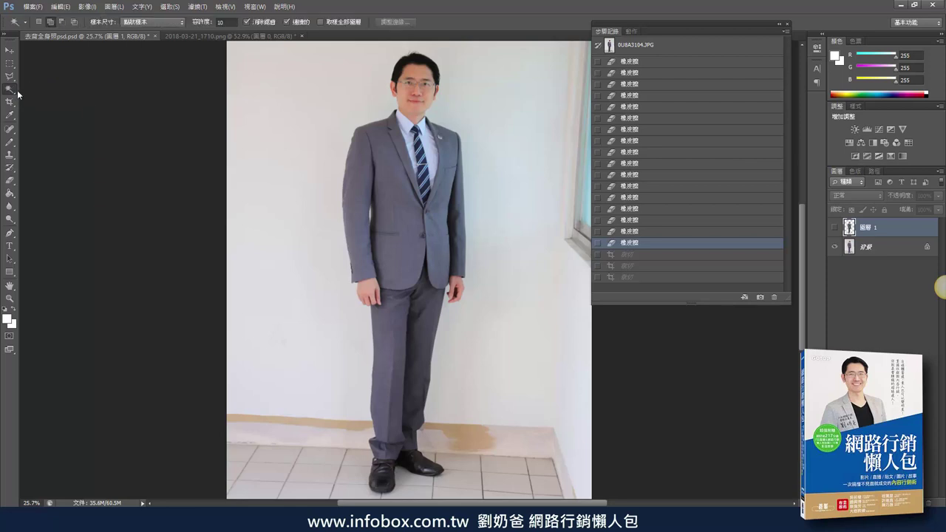
pyautogui.rightClick(15, 92)
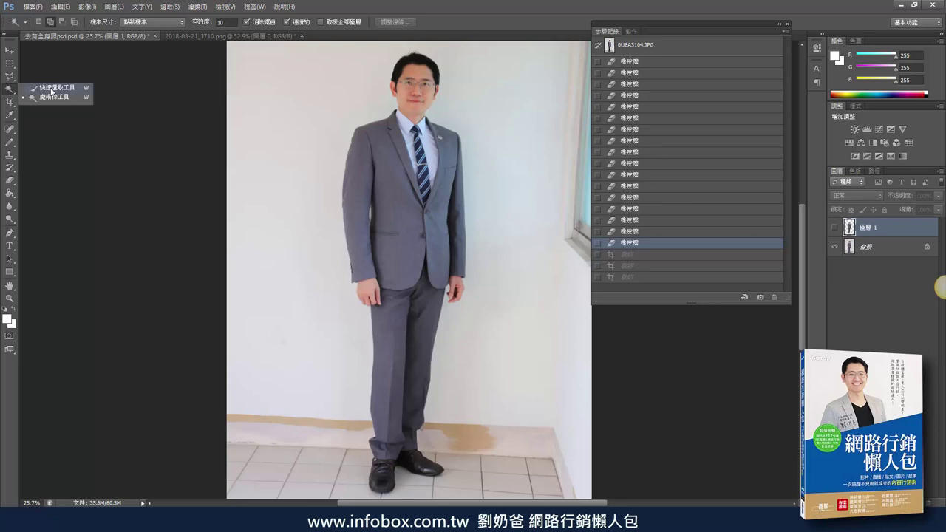
pyautogui.click(48, 90)
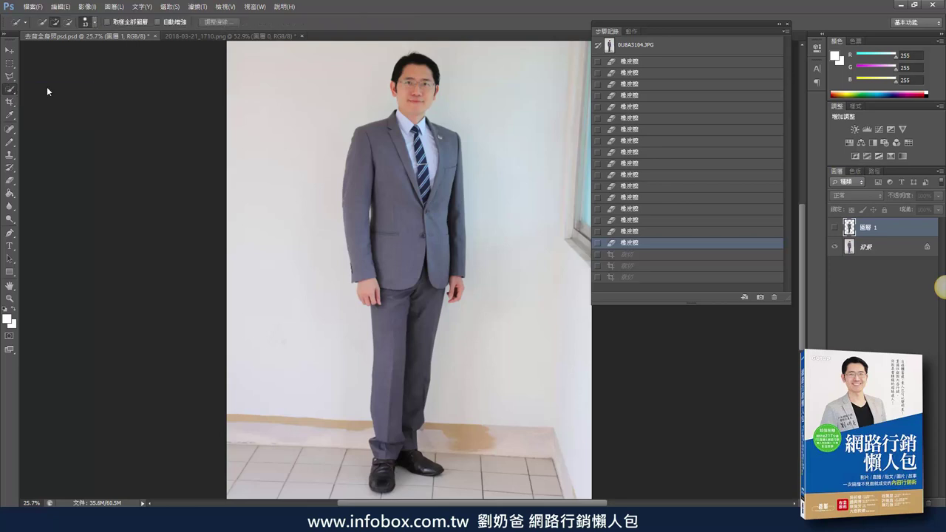
# Close the history list and select the man's hair, face, ears and neck with the Quick Selection tool.
pyautogui.click(10, 298)
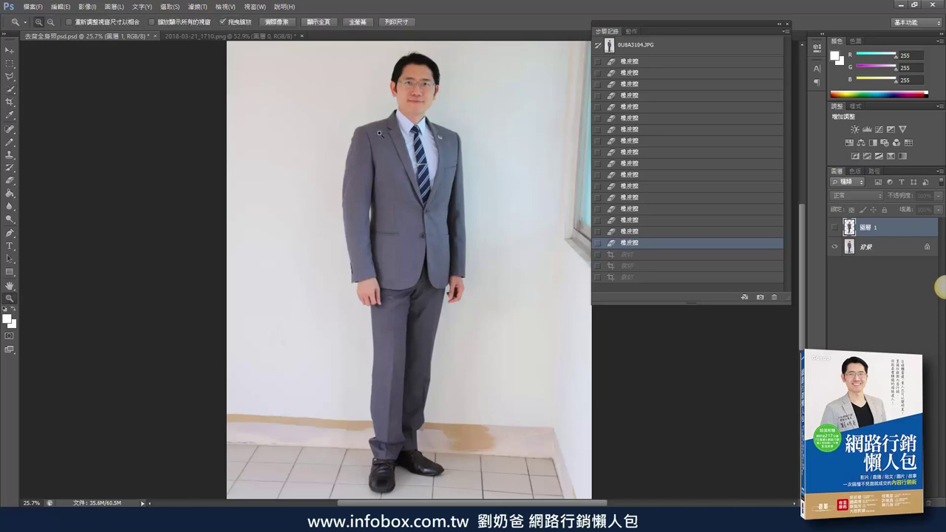
pyautogui.moveTo(405, 111); pyautogui.dragTo(472, 161)
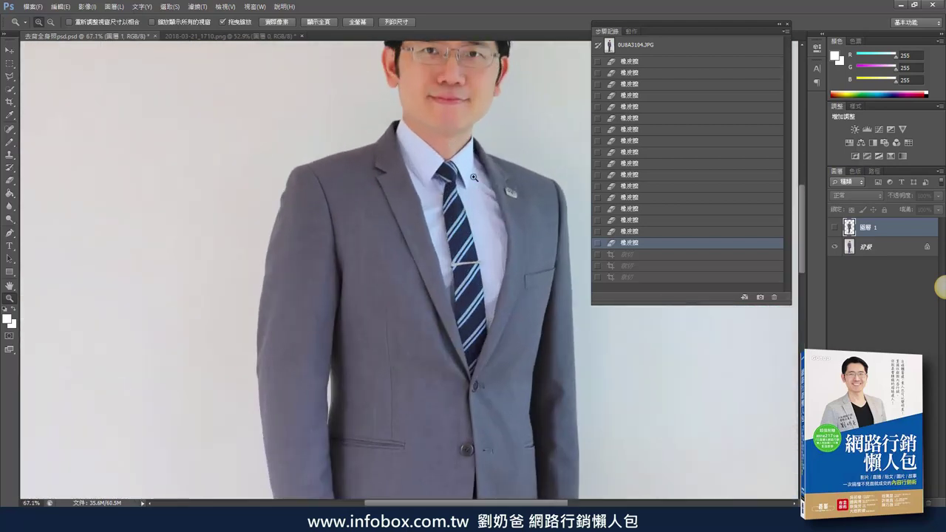
pyautogui.click(787, 24)
pyautogui.moveTo(803, 209); pyautogui.dragTo(801, 183)
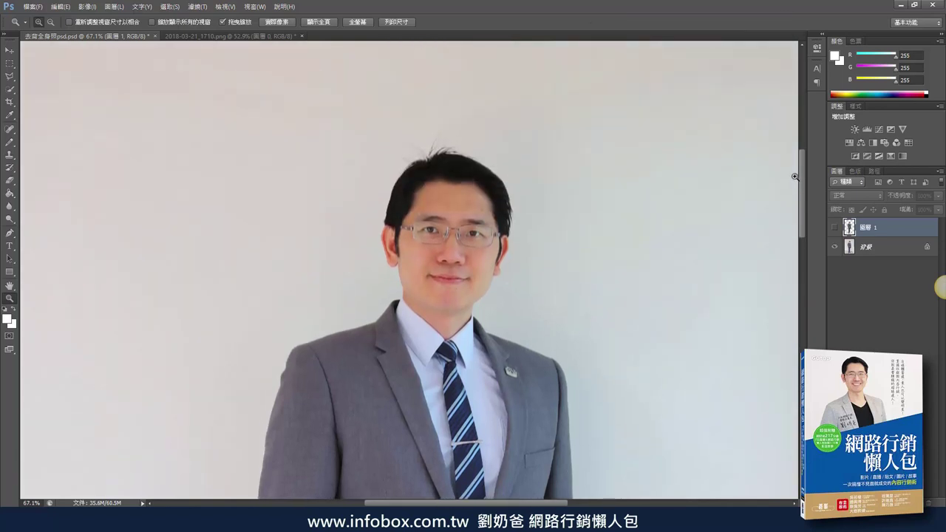
pyautogui.click(11, 90)
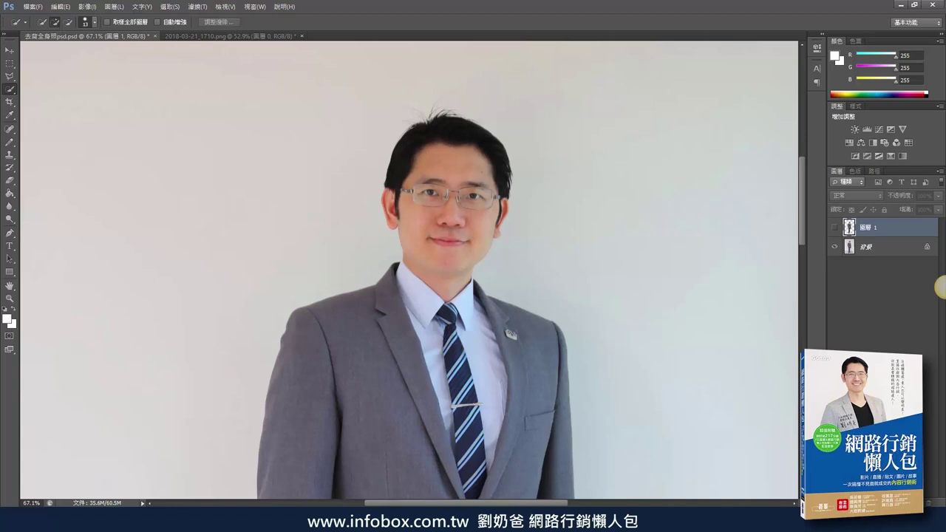
pyautogui.moveTo(425, 136)
pyautogui.mouseDown()
pyautogui.moveTo(443, 122)
pyautogui.moveTo(496, 140)
pyautogui.moveTo(506, 181)
pyautogui.moveTo(421, 124)
pyautogui.mouseUp()
pyautogui.moveTo(465, 150)
pyautogui.mouseDown()
pyautogui.moveTo(473, 167)
pyautogui.moveTo(393, 159)
pyautogui.moveTo(412, 130)
pyautogui.mouseUp()
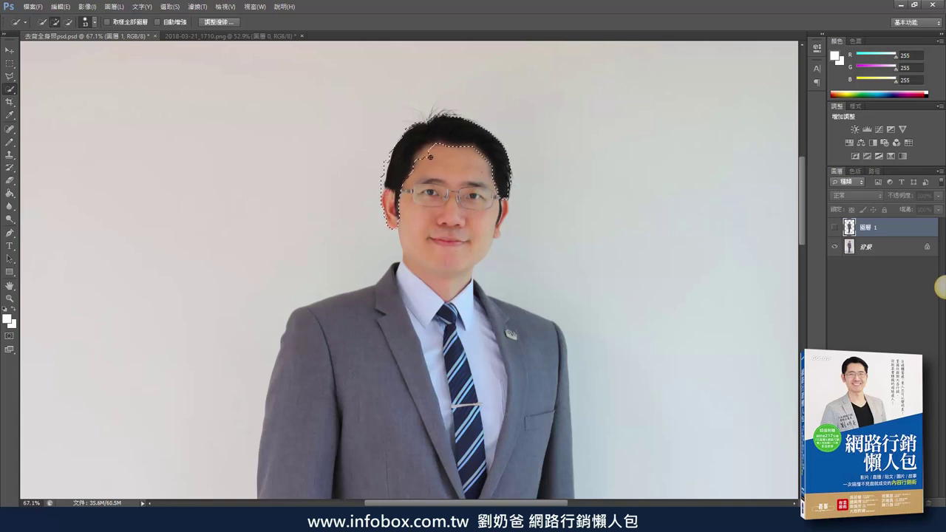
pyautogui.moveTo(441, 175); pyautogui.dragTo(438, 210)
pyautogui.click(437, 224)
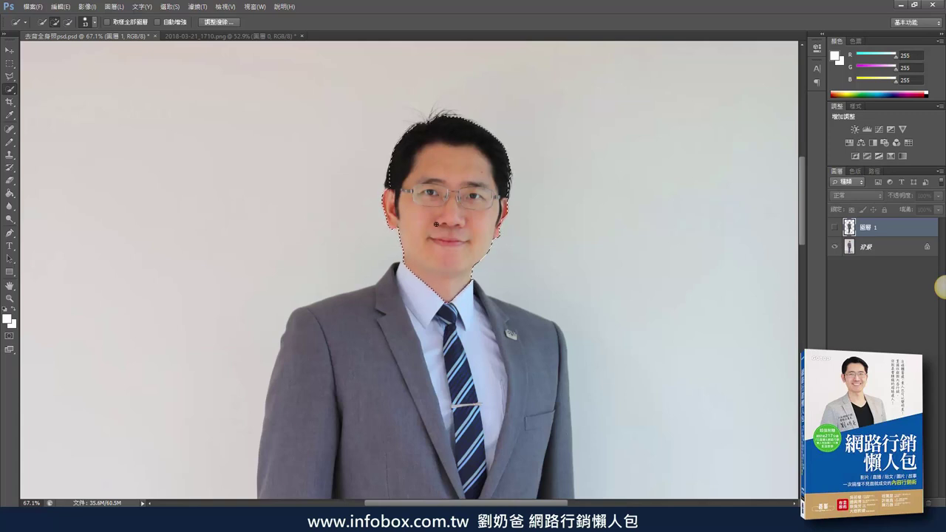
# Extend the selection over the shirt, tie, the image-left half of the jacket with its sleeve, and the hand below it.
pyautogui.moveTo(422, 291)
pyautogui.mouseDown()
pyautogui.moveTo(412, 272)
pyautogui.moveTo(464, 280)
pyautogui.moveTo(419, 312)
pyautogui.moveTo(469, 310)
pyautogui.moveTo(439, 410)
pyautogui.moveTo(497, 362)
pyautogui.moveTo(480, 433)
pyautogui.mouseUp()
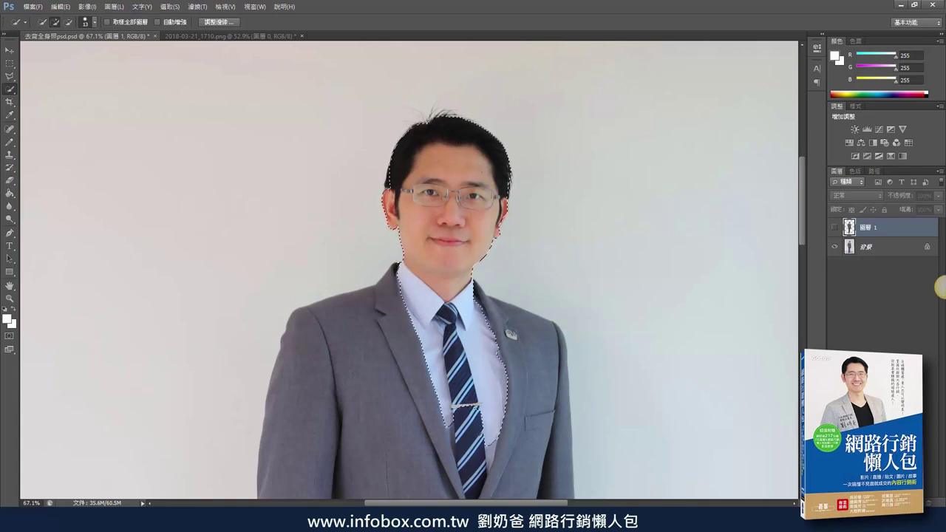
pyautogui.moveTo(393, 270)
pyautogui.mouseDown()
pyautogui.moveTo(379, 292)
pyautogui.moveTo(304, 309)
pyautogui.moveTo(292, 404)
pyautogui.mouseUp()
pyautogui.scroll(-6, 343, 379)
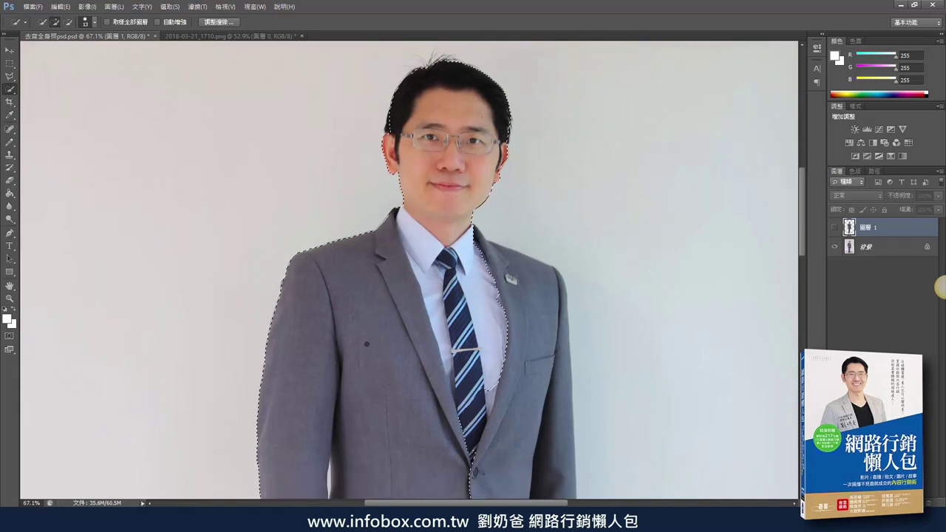
pyautogui.scroll(-3, 345, 308)
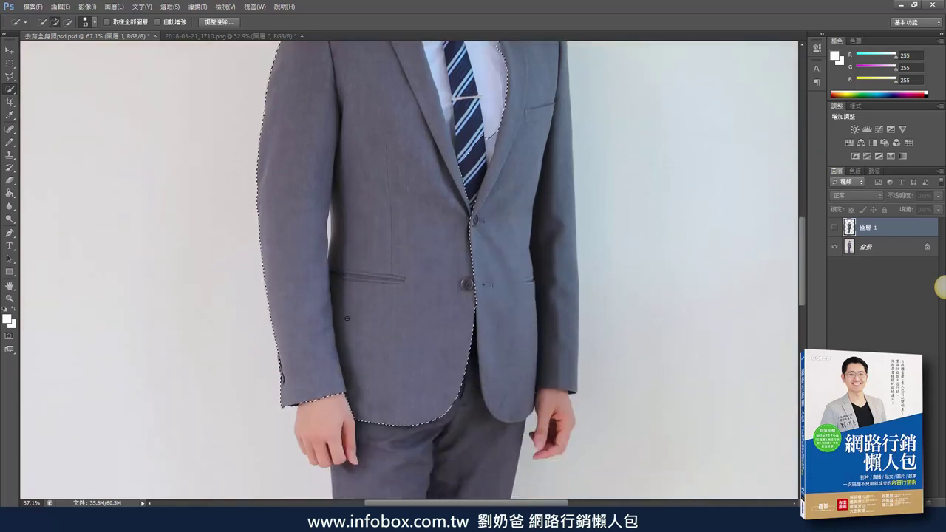
pyautogui.scroll(-1, 310, 365)
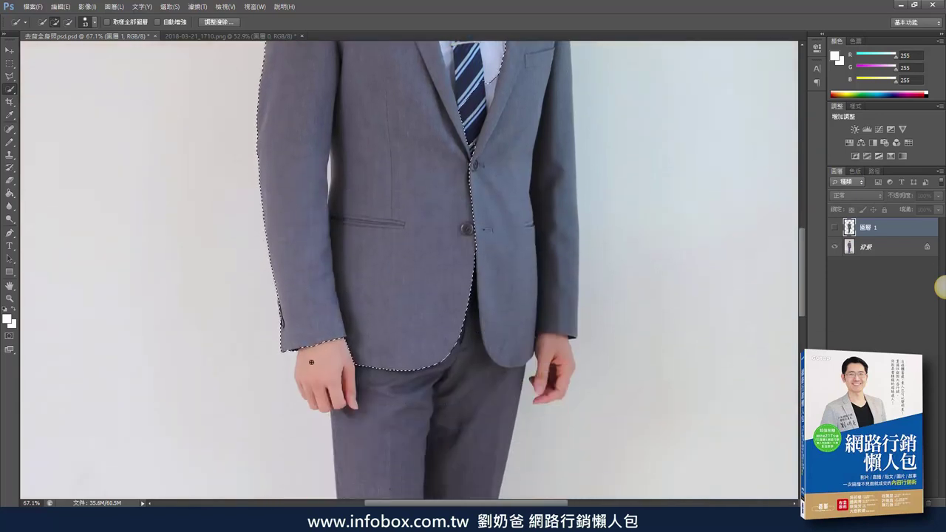
pyautogui.moveTo(303, 361); pyautogui.dragTo(307, 371)
# Add both trouser legs to the selection with the Quick Selection tool, from below the jacket down to the hems.
pyautogui.scroll(-2, 321, 397)
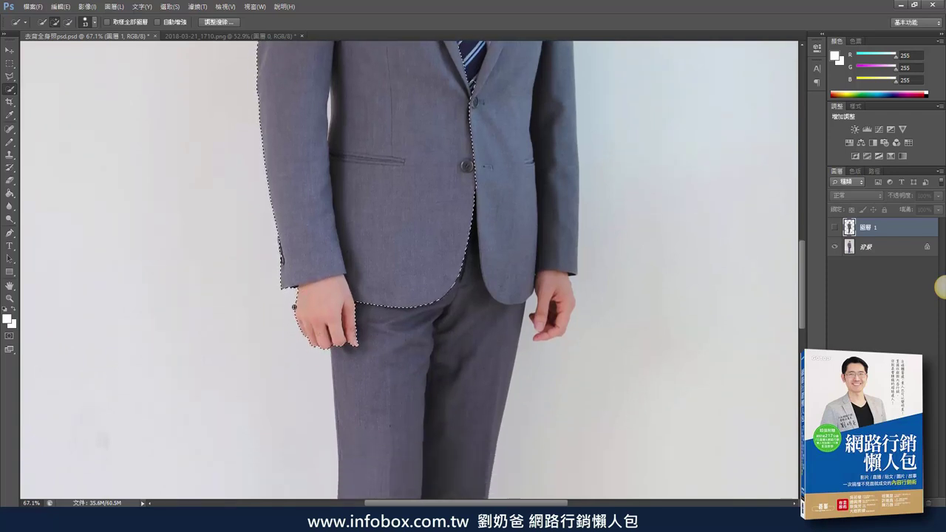
pyautogui.scroll(-1, 376, 355)
pyautogui.scroll(-3, 376, 355)
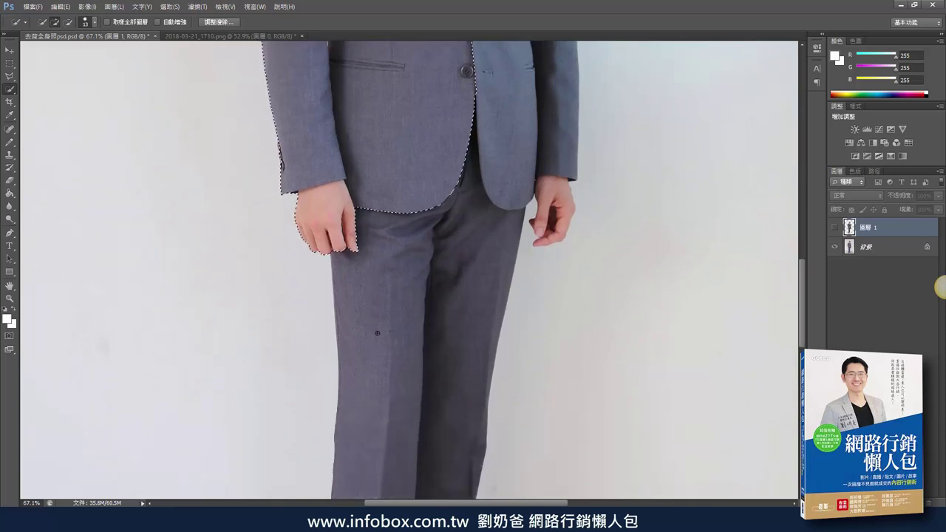
pyautogui.moveTo(334, 226); pyautogui.dragTo(336, 245)
pyautogui.moveTo(341, 279)
pyautogui.mouseDown()
pyautogui.moveTo(338, 401)
pyautogui.moveTo(351, 396)
pyautogui.mouseUp()
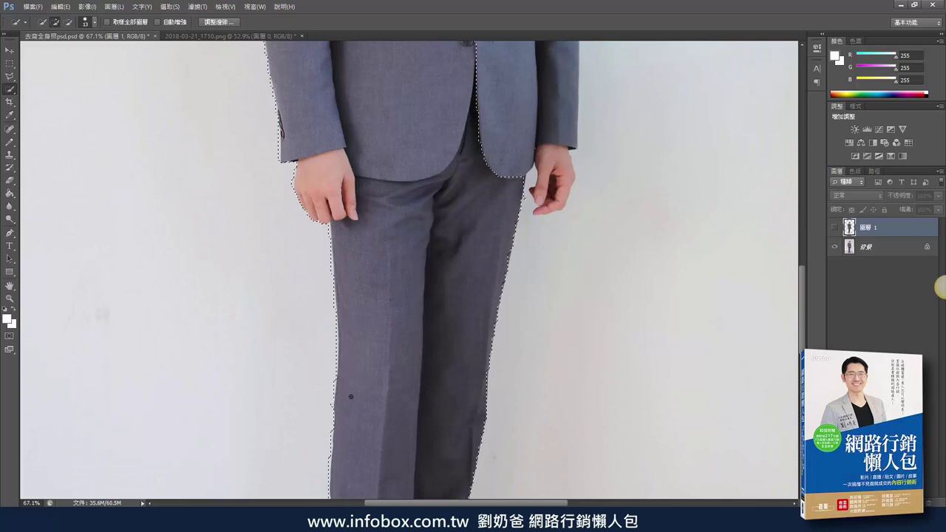
# Add both black shoes to the selection with the Quick Selection tool.
pyautogui.scroll(-3, 353, 379)
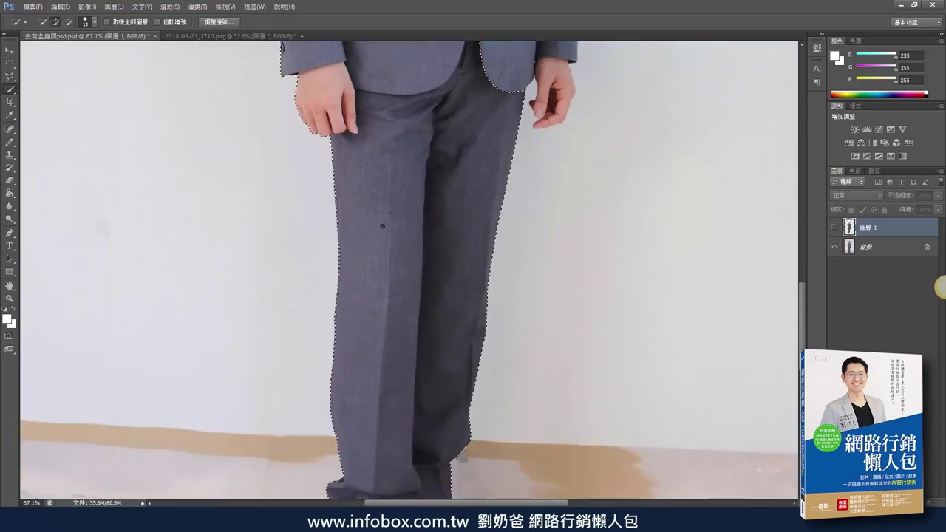
pyautogui.scroll(-6, 362, 366)
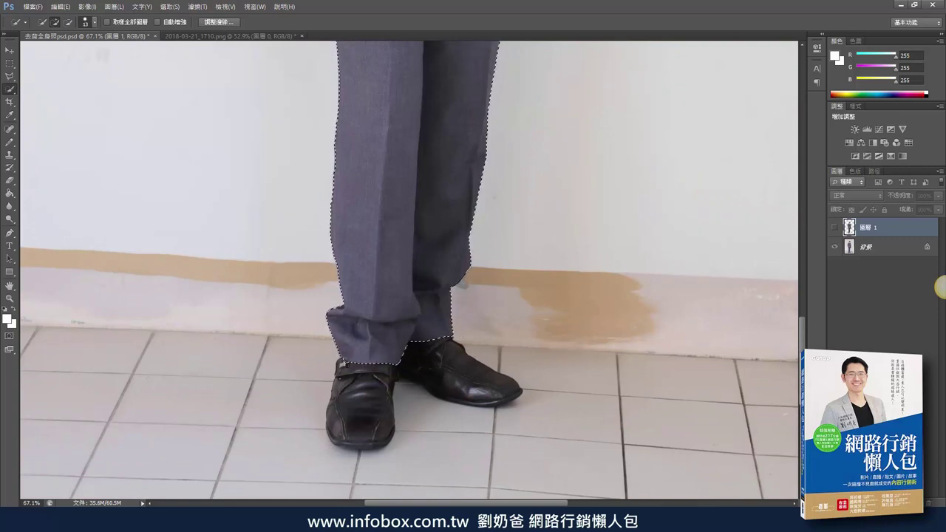
pyautogui.moveTo(361, 414); pyautogui.dragTo(473, 377)
pyautogui.scroll(10, 460, 243)
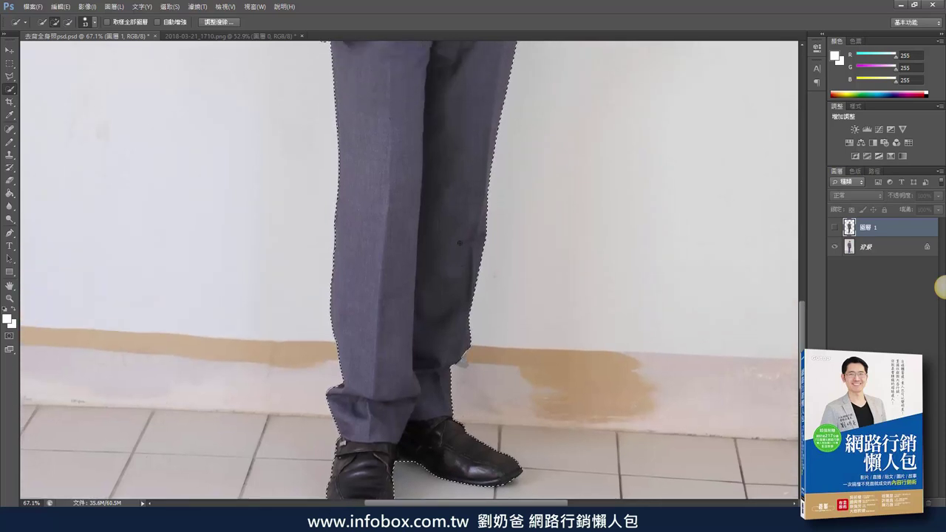
# Extend the selection over the image-right half of the jacket, its sleeve and the hand below it with the Quick Selection tool.
pyautogui.scroll(8, 459, 243)
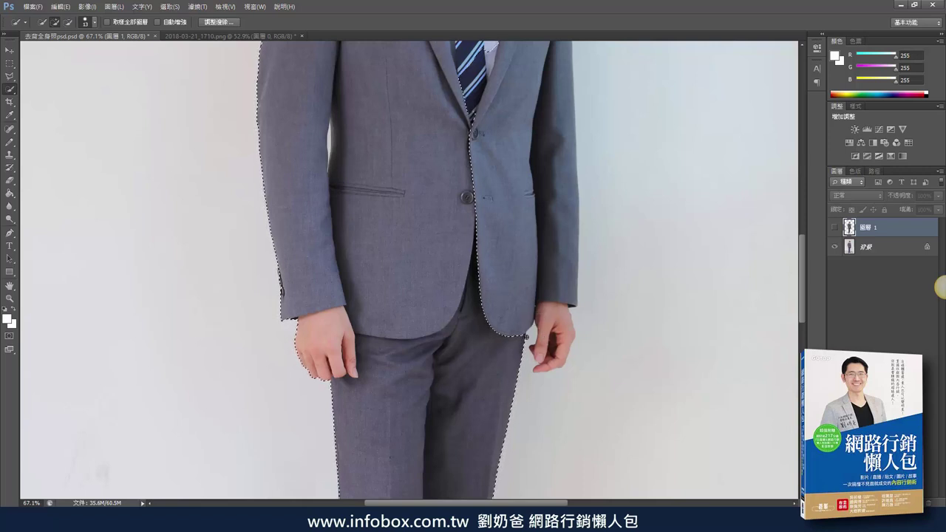
pyautogui.click(523, 329)
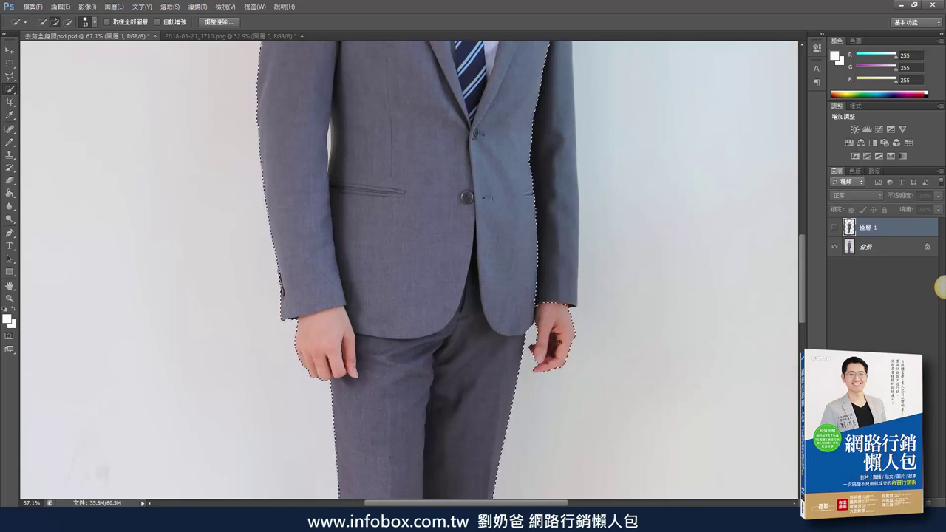
pyautogui.scroll(4, 555, 333)
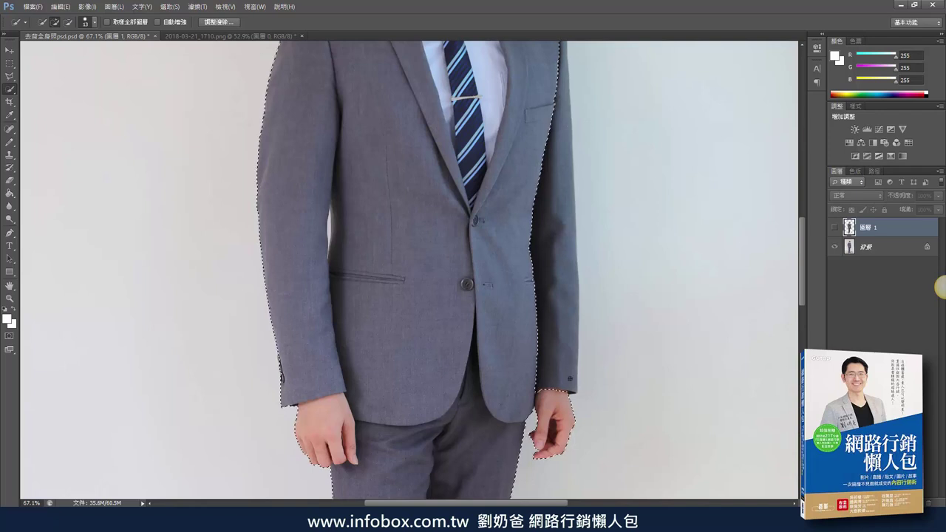
pyautogui.click(570, 389)
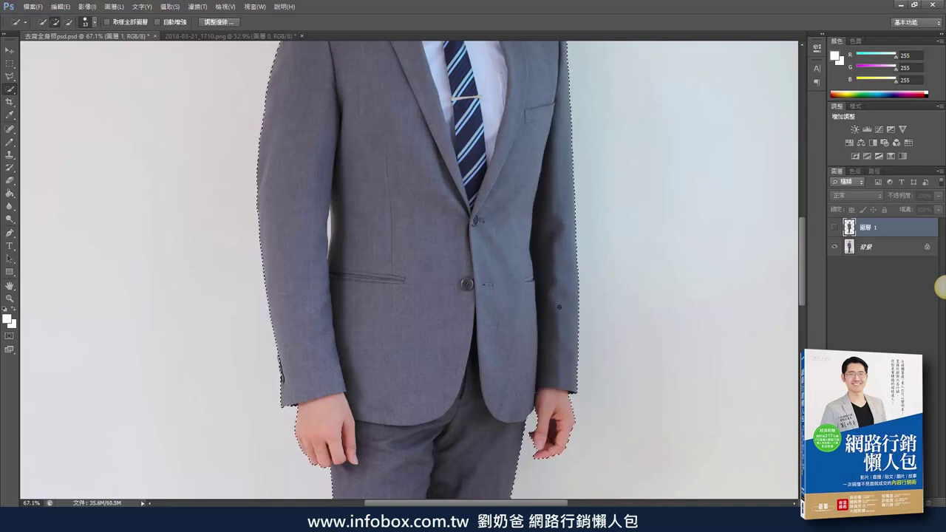
pyautogui.scroll(10, 560, 308)
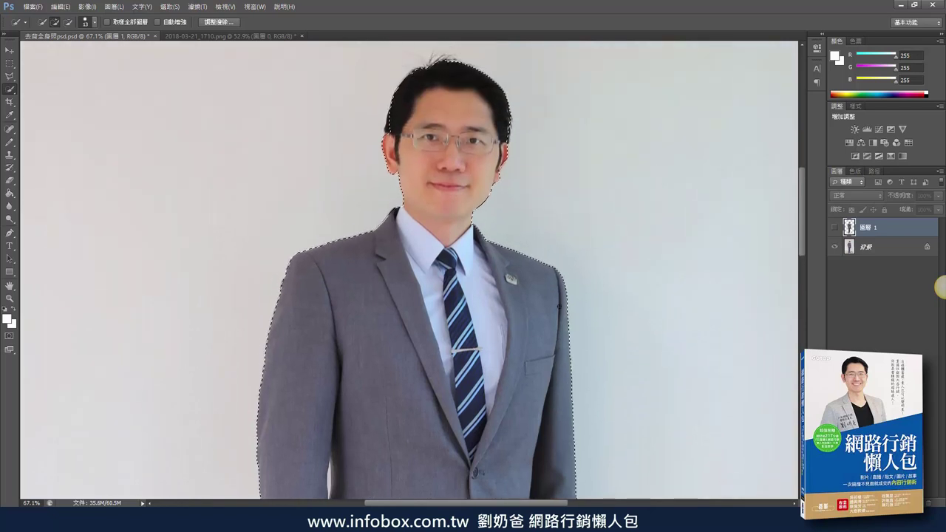
pyautogui.scroll(1, 560, 305)
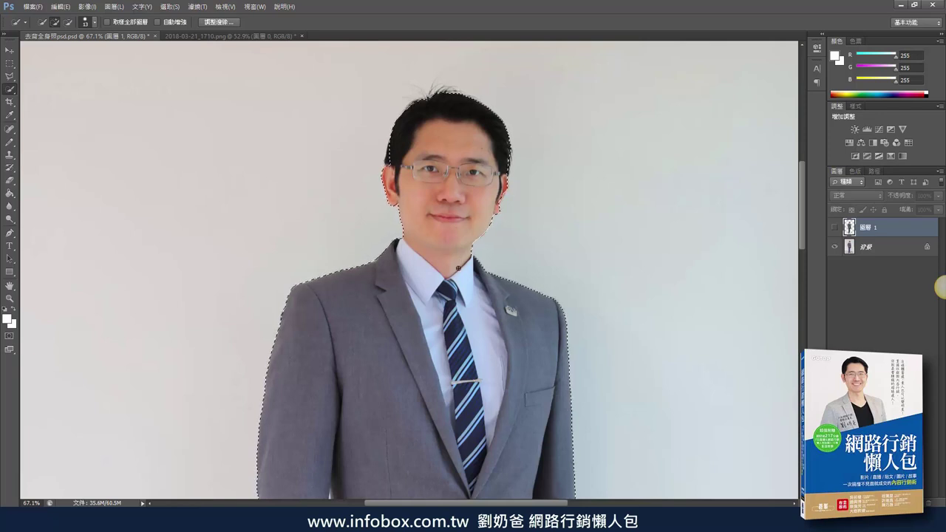
# Subtract the wall showing through the gap between the image-left sleeve and the jacket body from the selection with the Quick Selection tool.
pyautogui.scroll(-4, 487, 426)
pyautogui.scroll(-4, 487, 427)
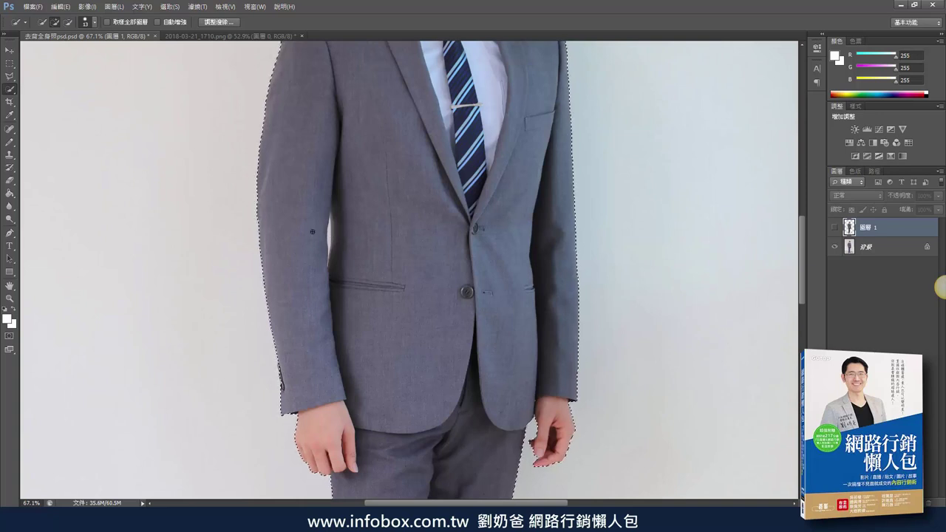
pyautogui.click(69, 23)
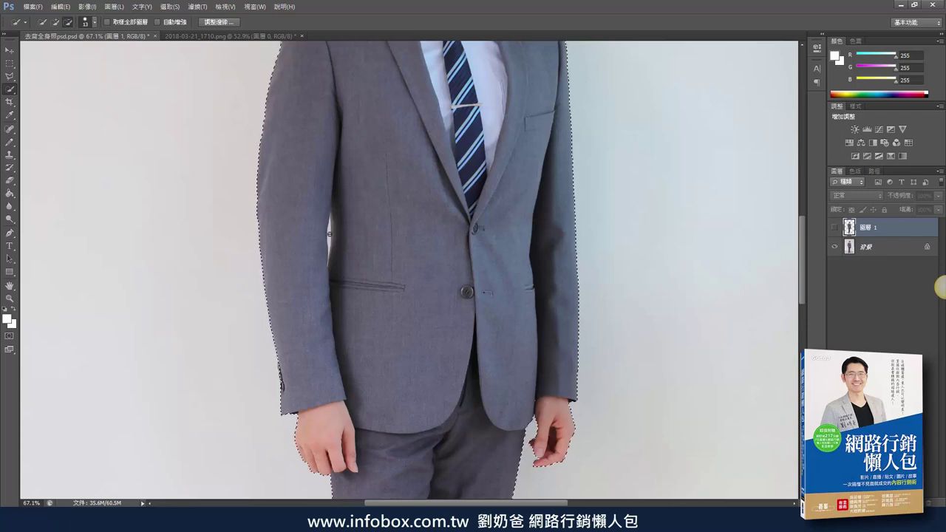
pyautogui.click(10, 298)
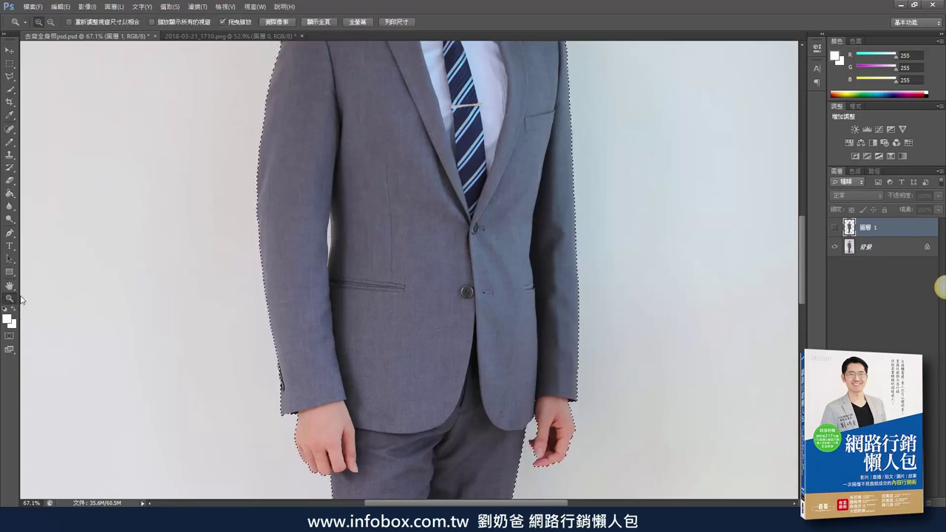
pyautogui.moveTo(325, 248); pyautogui.dragTo(374, 249)
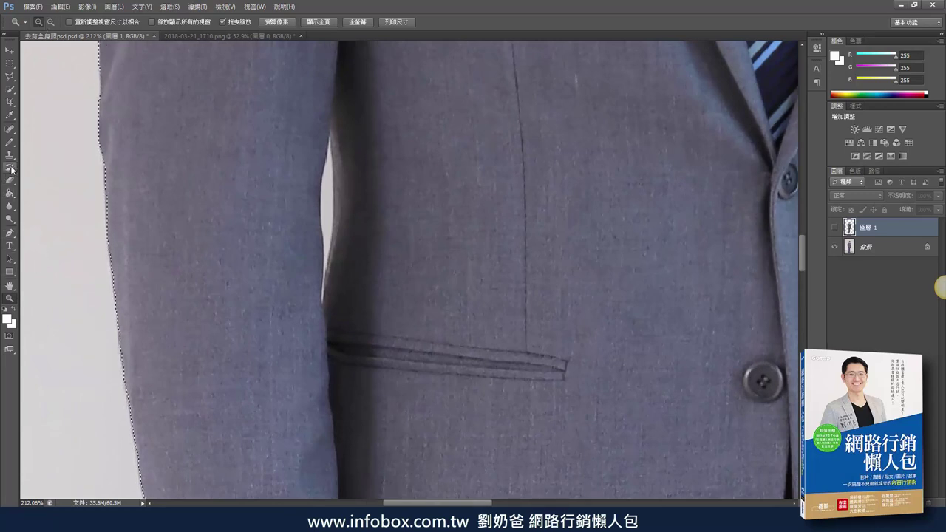
pyautogui.click(11, 93)
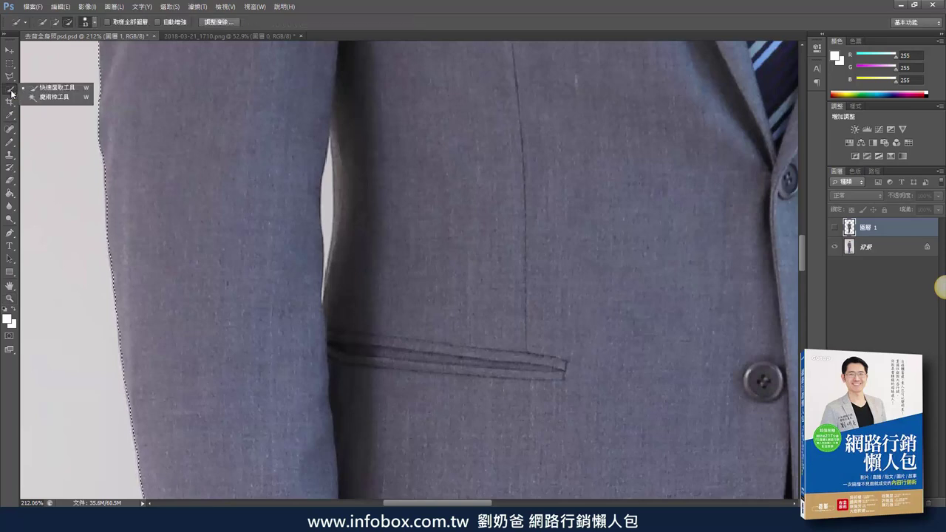
pyautogui.click(329, 200)
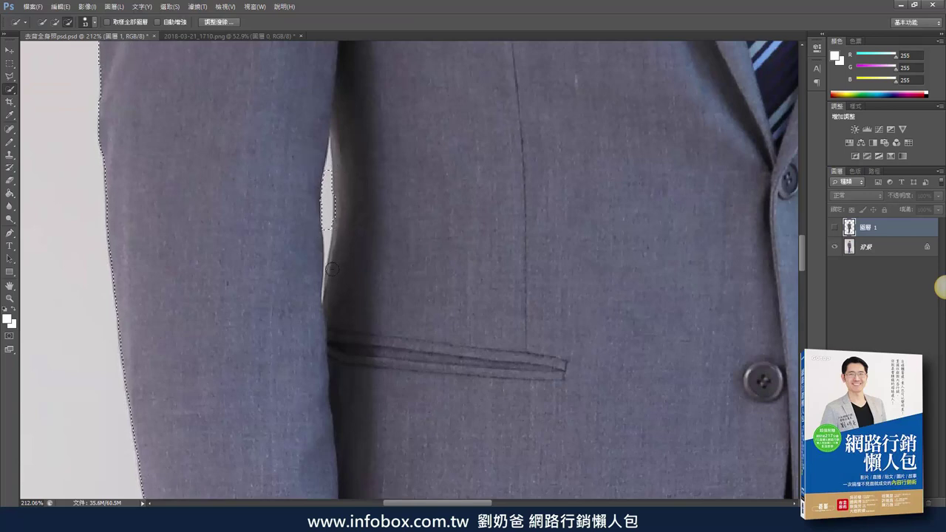
pyautogui.click(331, 206)
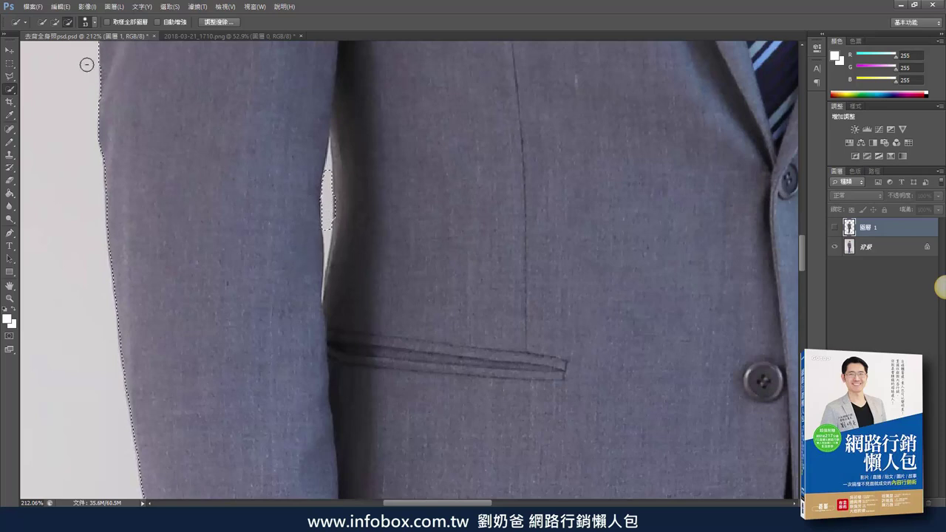
# Reduce the Quick Selection brush size and subtract more of the narrow wall gap beside the image-left sleeve from the selection.
pyautogui.click(94, 23)
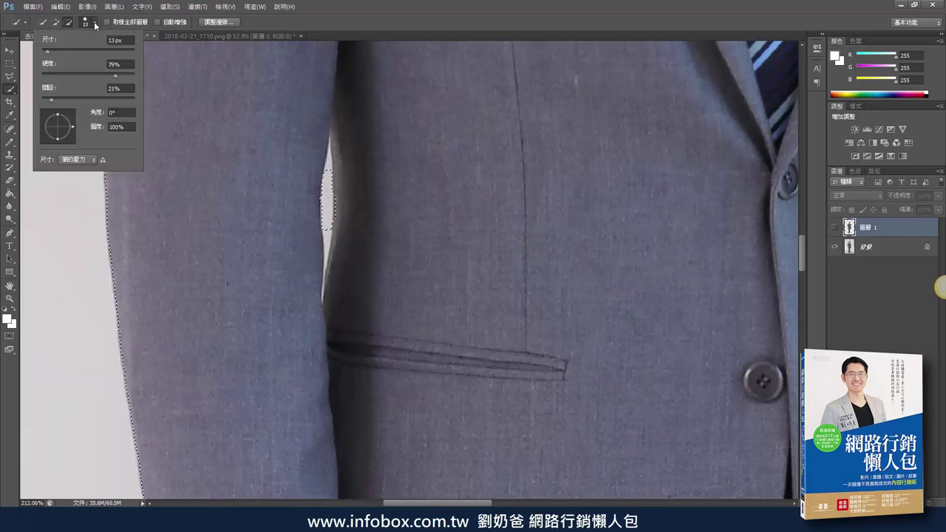
pyautogui.click(48, 52)
pyautogui.click(329, 165)
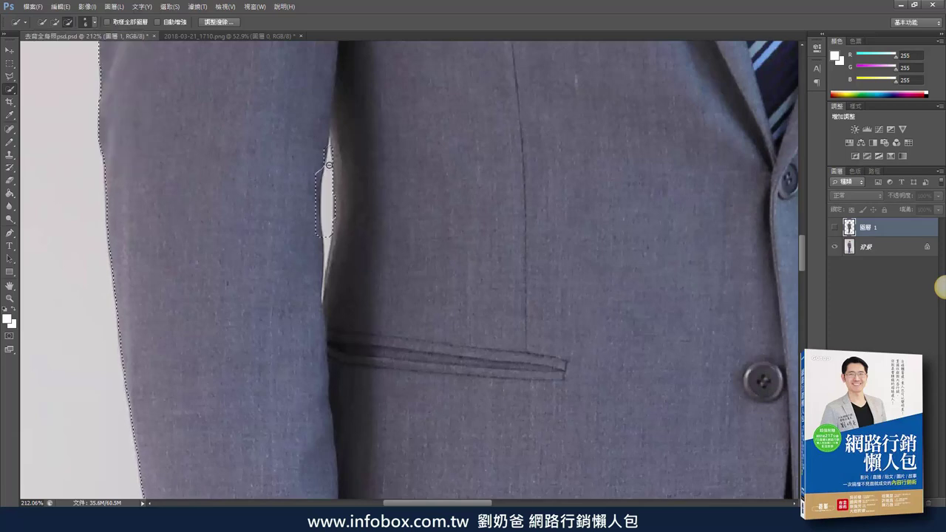
pyautogui.moveTo(328, 238)
pyautogui.mouseDown()
pyautogui.moveTo(326, 253)
pyautogui.moveTo(295, 259)
pyautogui.mouseUp()
pyautogui.press('z')
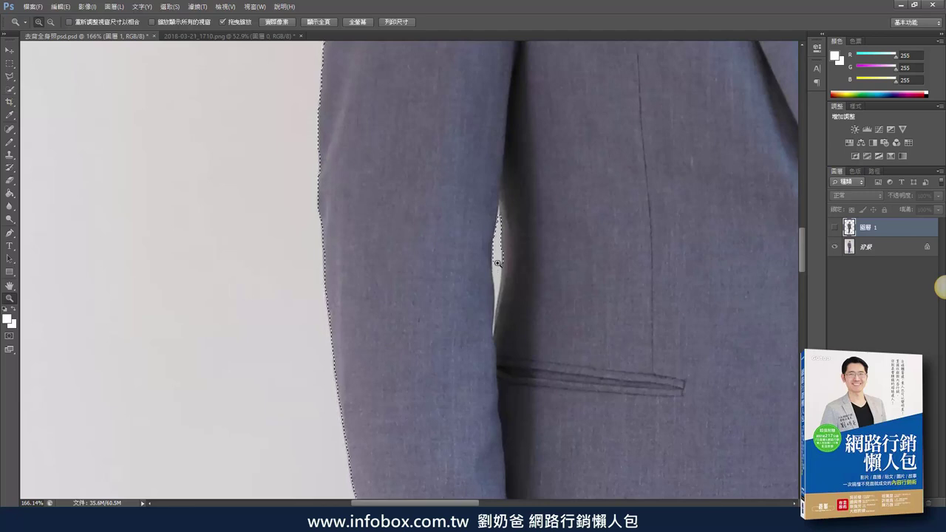
pyautogui.scroll(1, 371, 259)
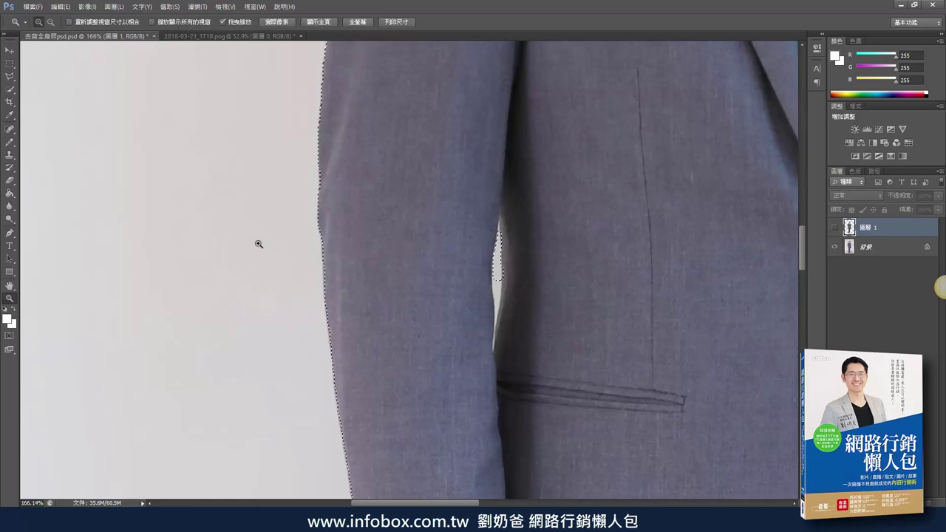
# Make 背景 the active layer and copy the selected figure from it to a new layer.
pyautogui.doubleClick(11, 299)
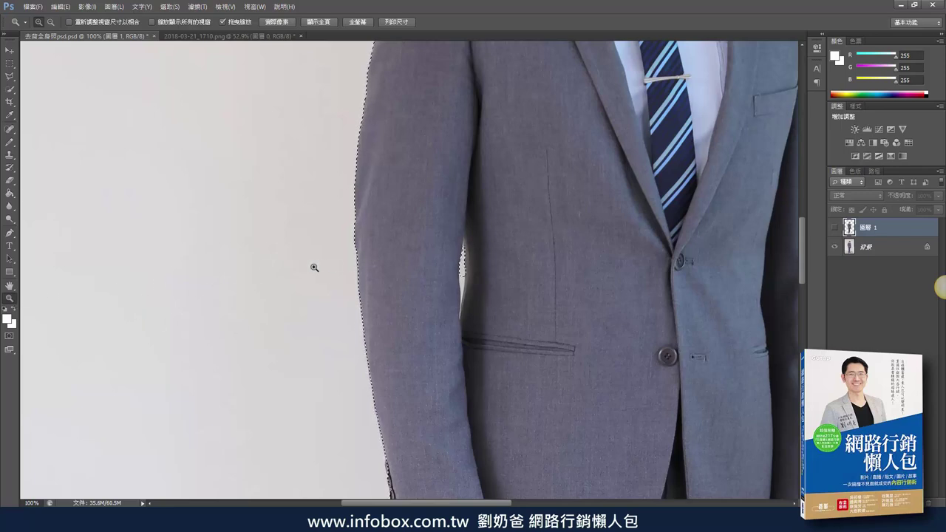
pyautogui.hotkey('ctrl', '0')
pyautogui.moveTo(284, 264); pyautogui.dragTo(277, 264)
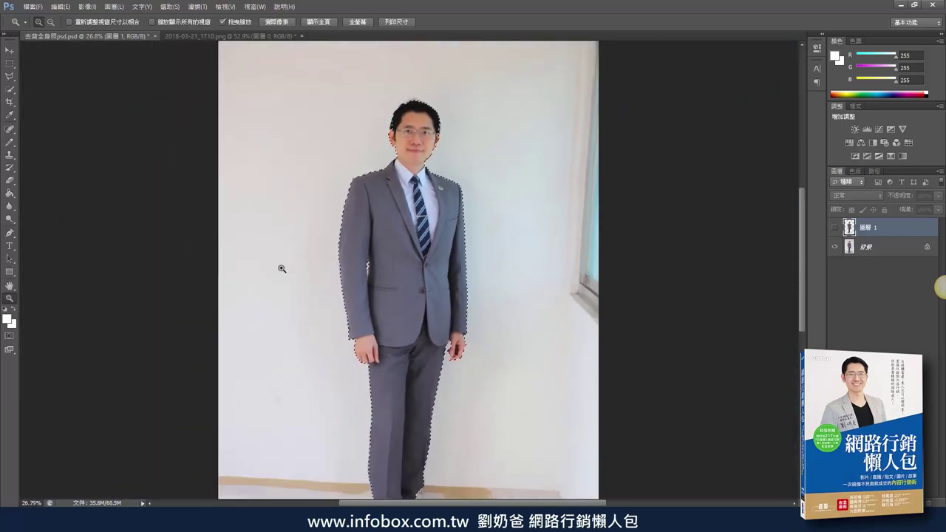
pyautogui.moveTo(801, 274); pyautogui.dragTo(808, 292)
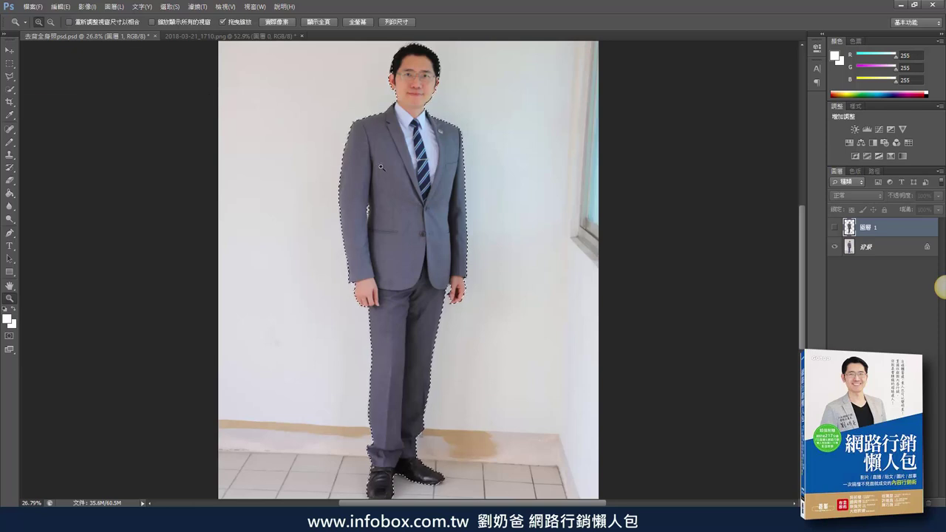
pyautogui.click(11, 92)
pyautogui.hotkey('alt', '[')
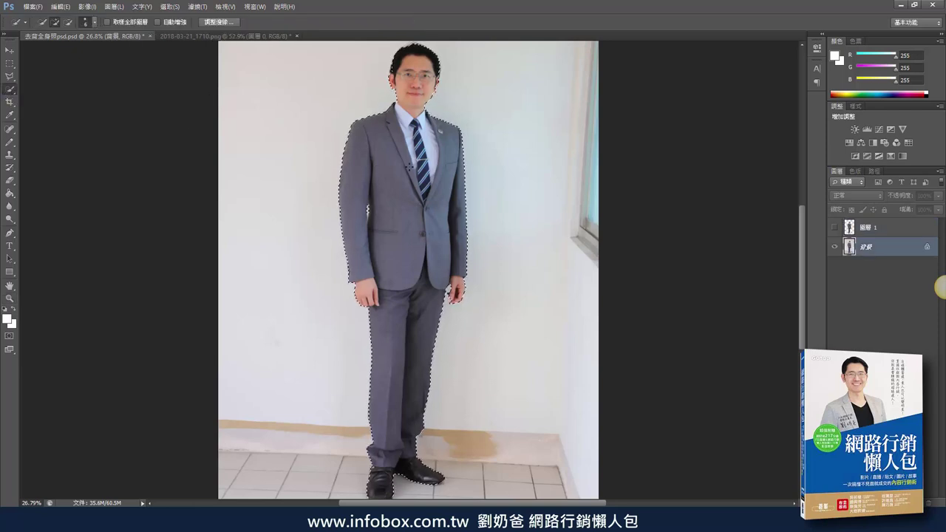
pyautogui.rightClick(409, 167)
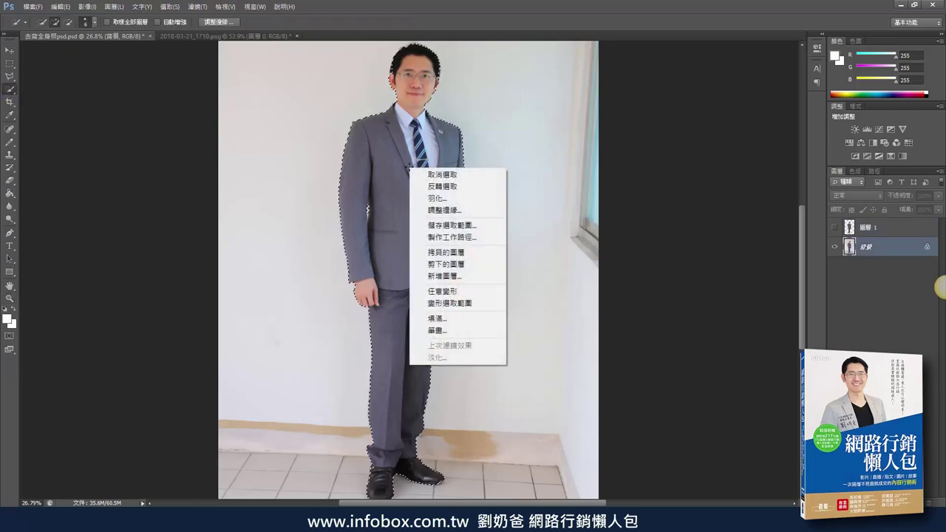
pyautogui.click(459, 252)
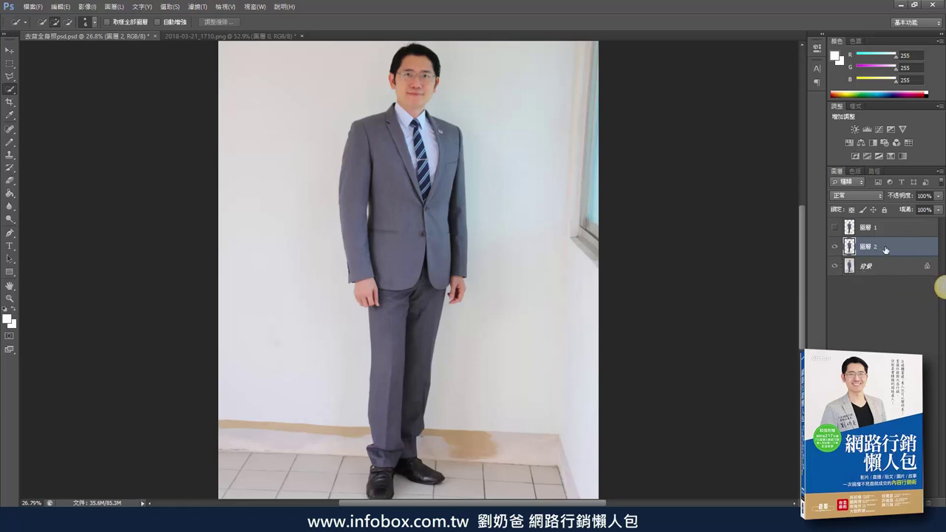
# Hide the 背景 layer beneath the man's cutout on 圖層 2.
pyautogui.click(872, 267)
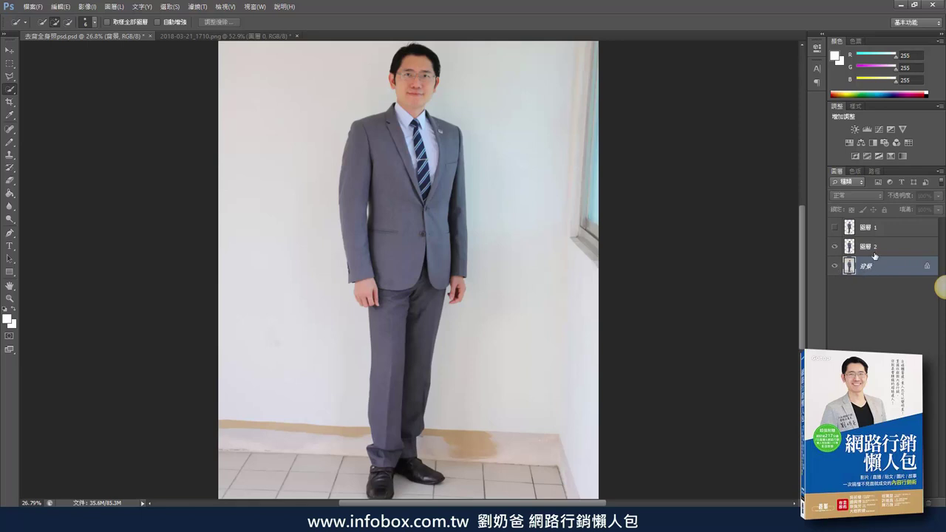
pyautogui.click(878, 249)
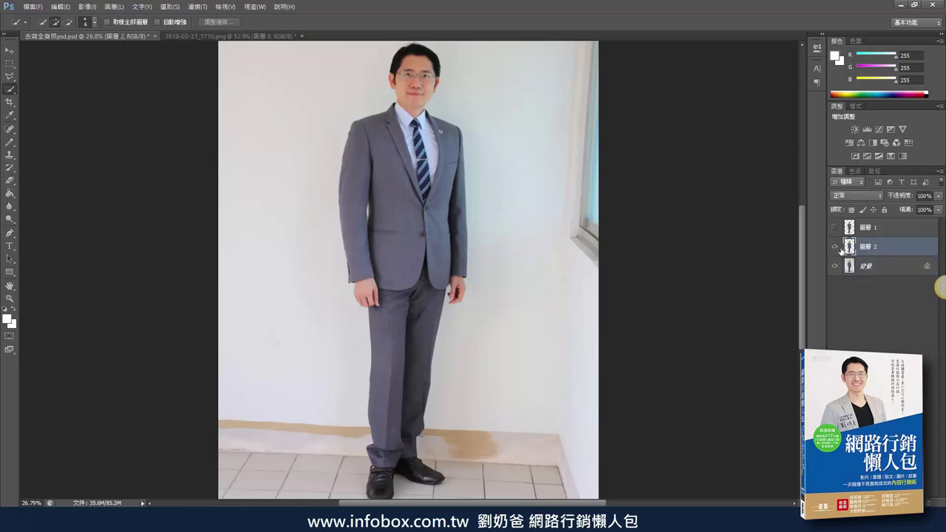
pyautogui.click(882, 268)
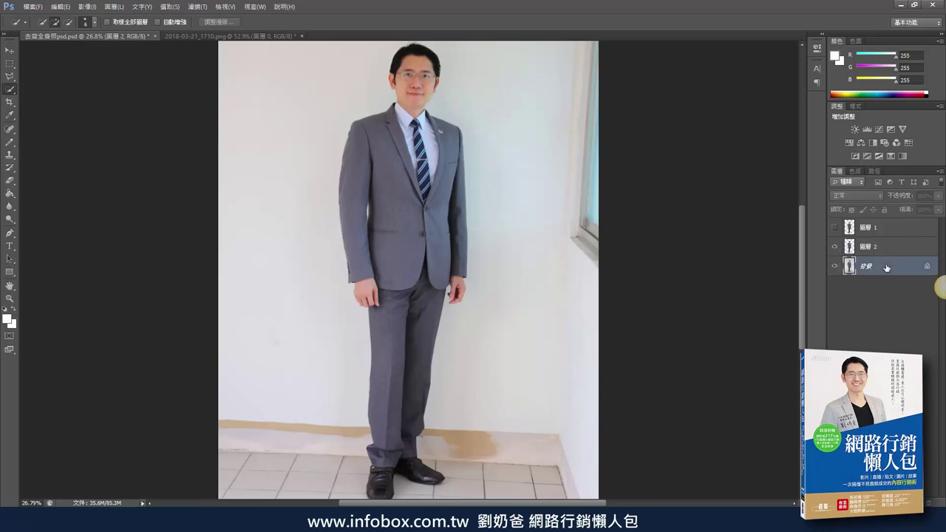
pyautogui.click(835, 267)
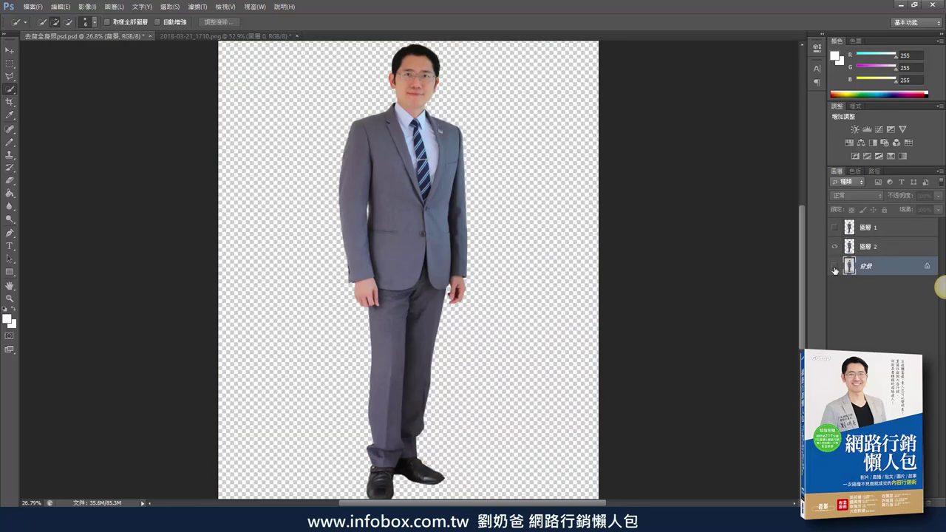
# Show and hide the 背景 layer again to compare the original photo with the cutout on 圖層 2.
pyautogui.click(880, 248)
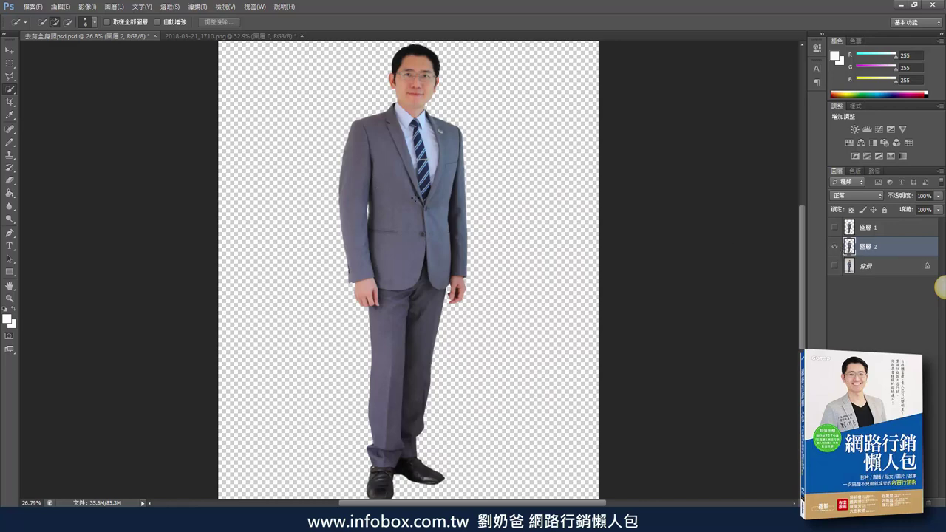
pyautogui.click(875, 268)
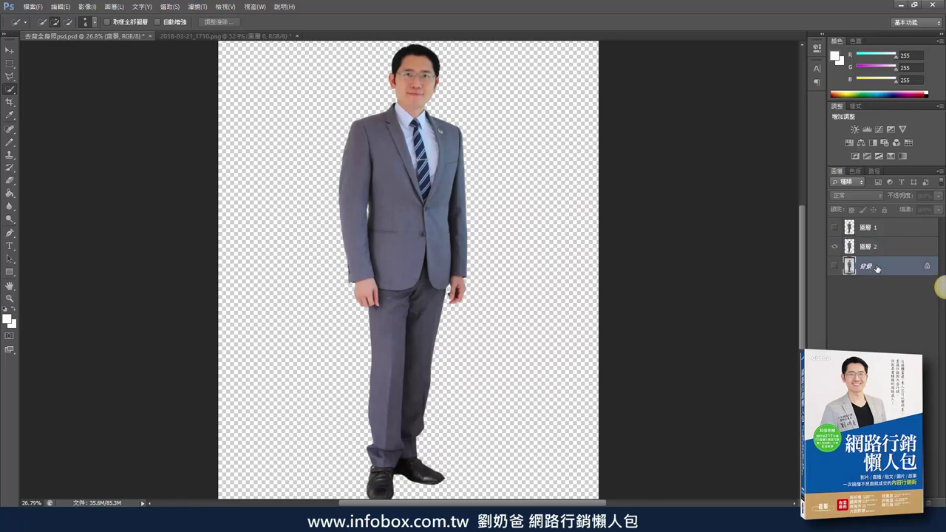
pyautogui.click(835, 266)
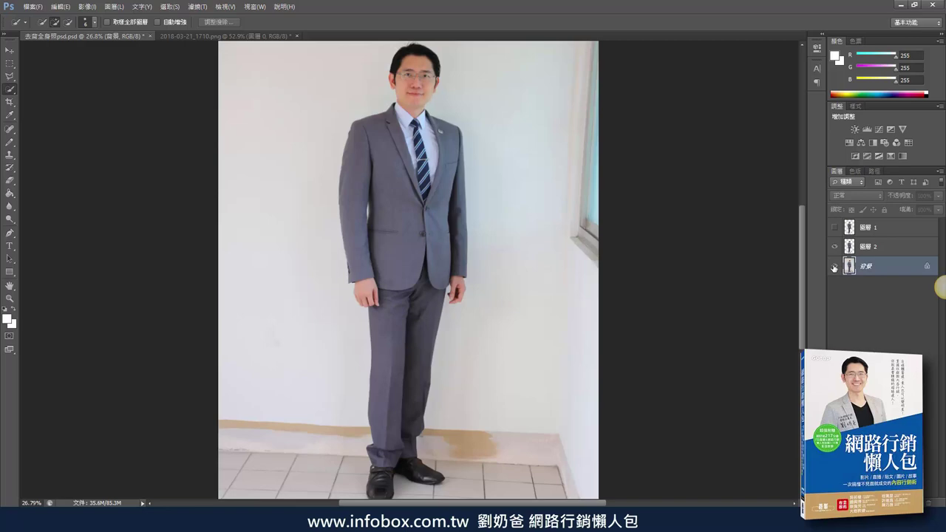
pyautogui.click(835, 267)
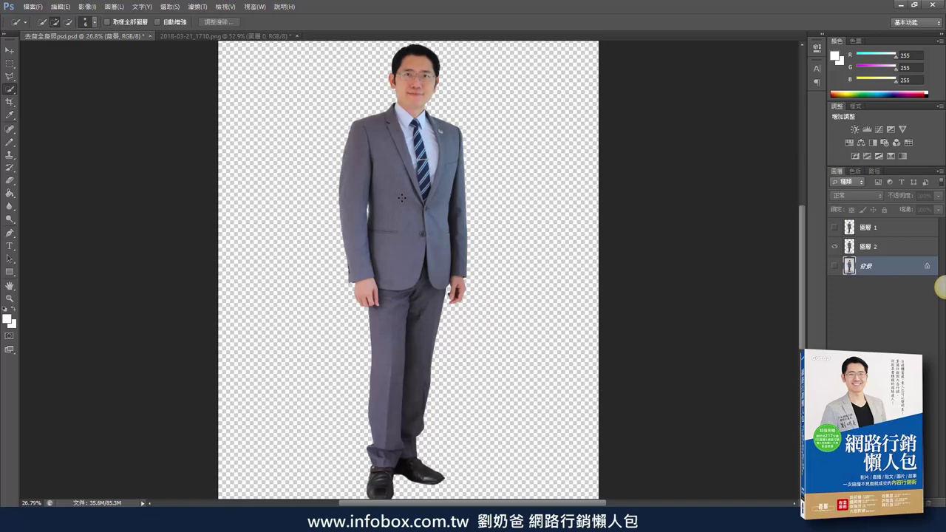
# Choose the Eraser for the gap between the image-left sleeve and the jacket, and make 圖層 2 the active layer.
pyautogui.click(10, 298)
pyautogui.moveTo(411, 213); pyautogui.dragTo(441, 216)
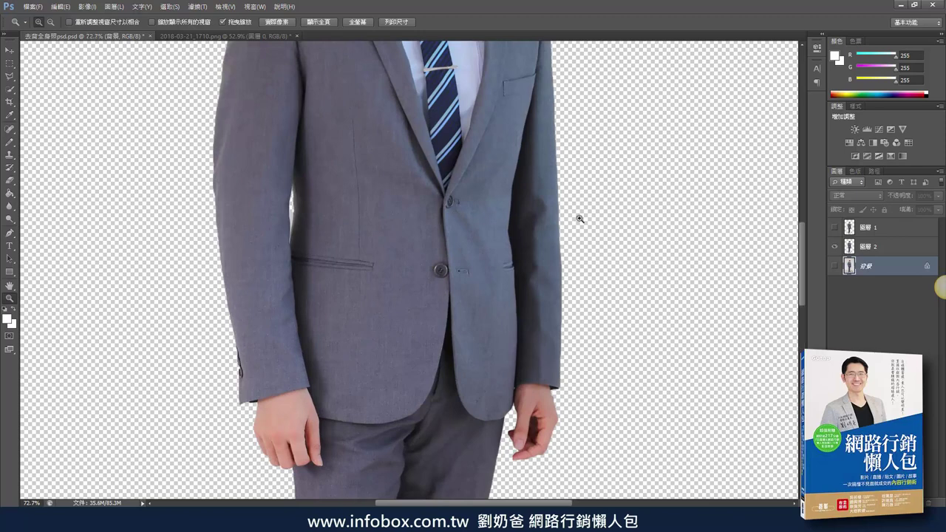
pyautogui.moveTo(550, 224); pyautogui.dragTo(203, 208)
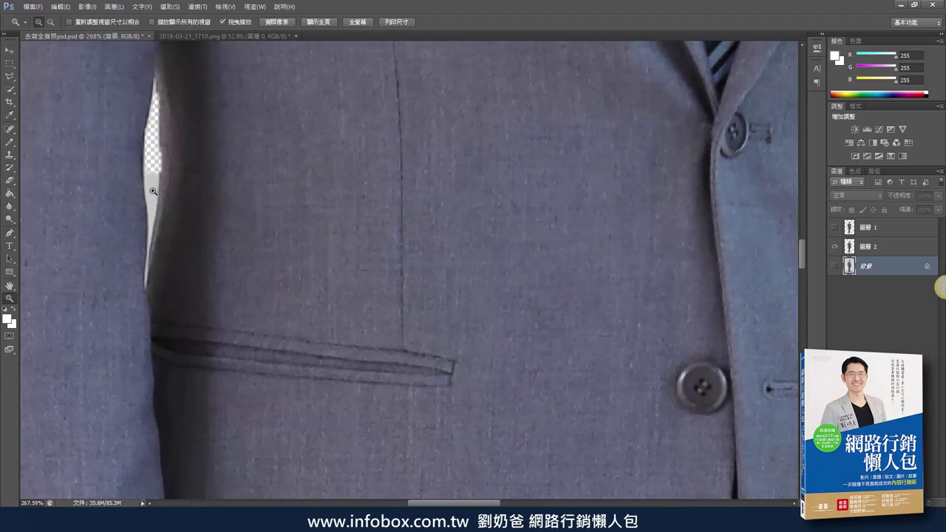
pyautogui.click(10, 182)
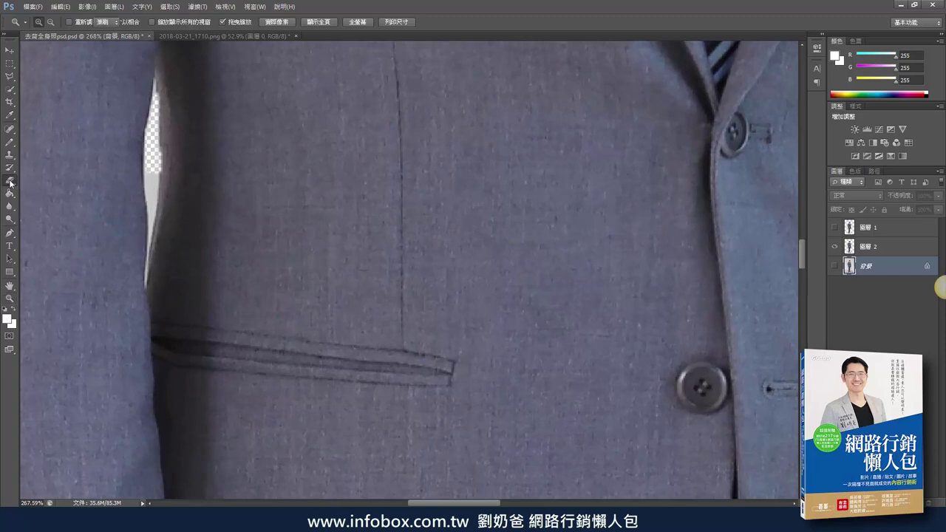
pyautogui.click(51, 179)
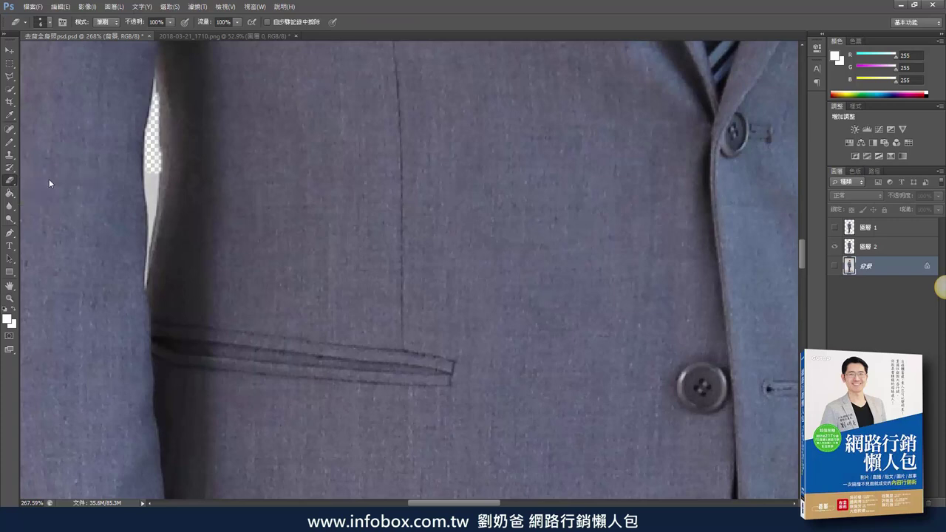
pyautogui.click(156, 167)
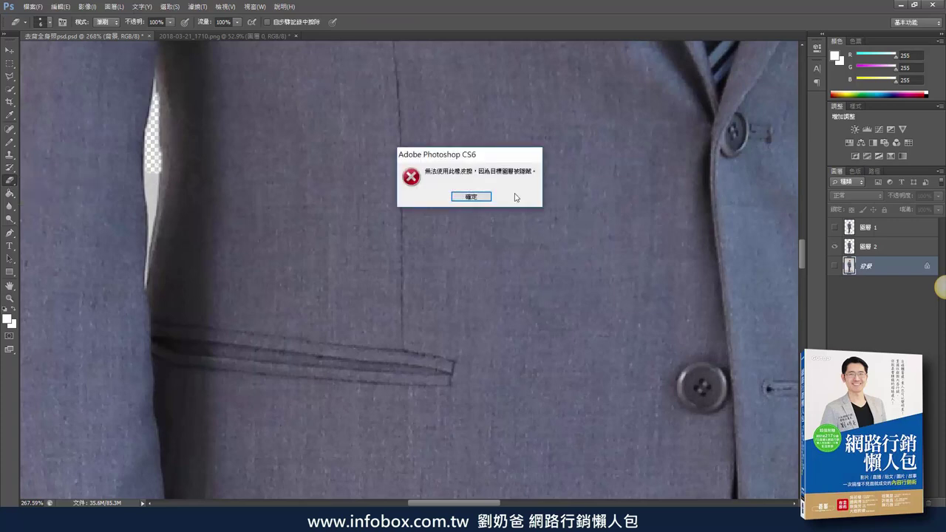
pyautogui.click(486, 195)
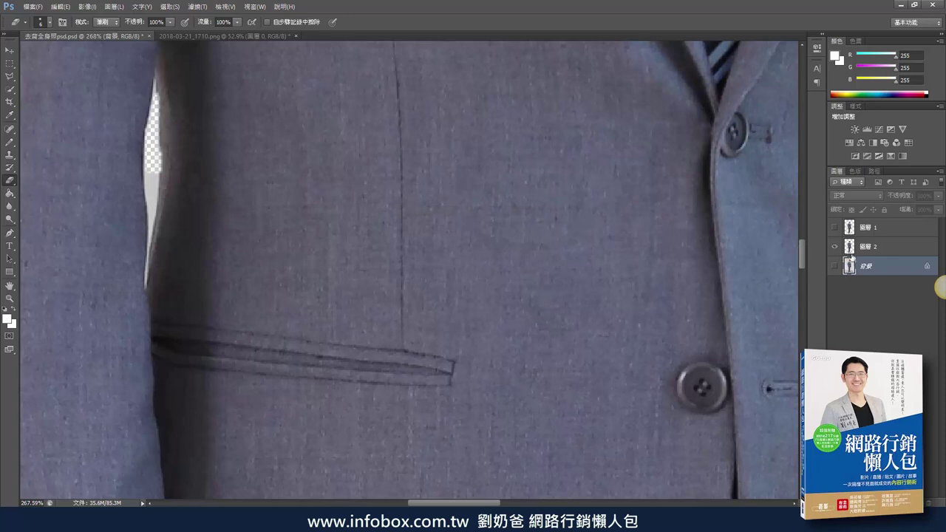
pyautogui.click(878, 248)
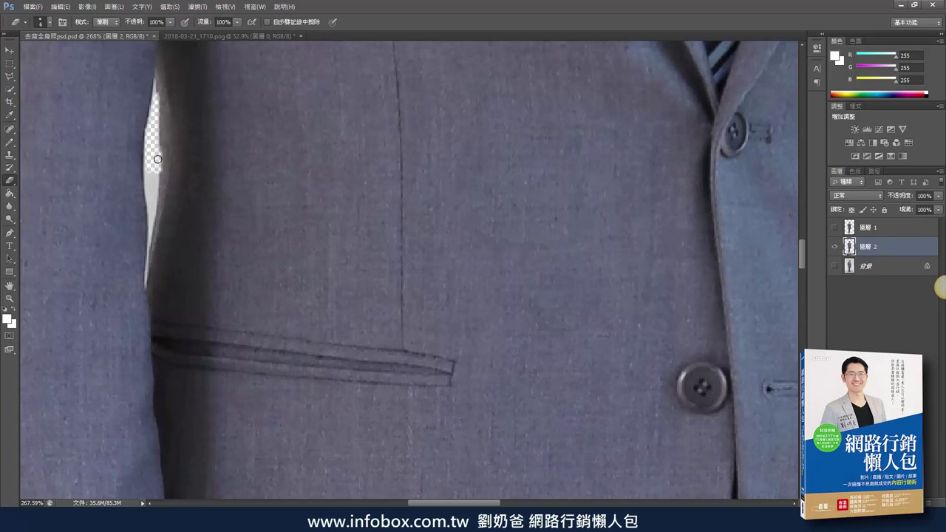
# Try erasing the leftover wall in the sleeve gap with a 33 px Eraser brush and undo the stroke.
pyautogui.click(47, 23)
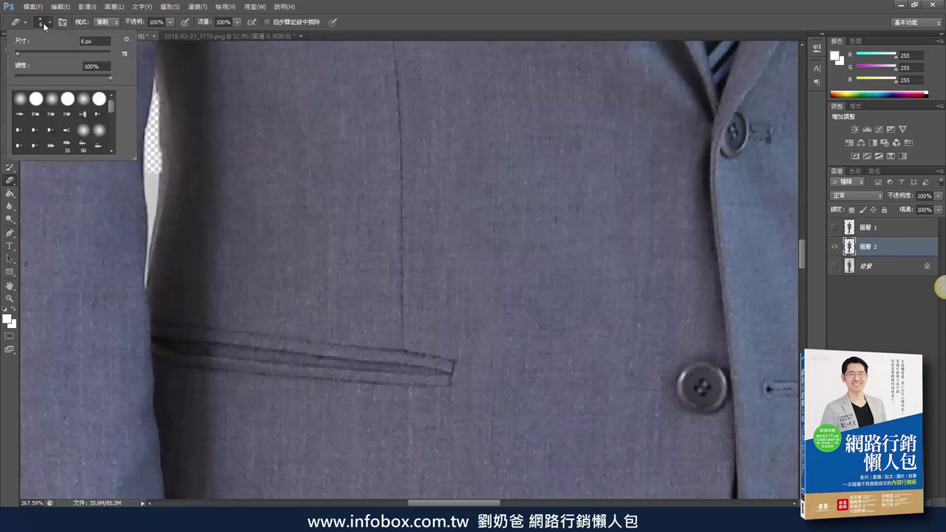
pyautogui.moveTo(17, 53); pyautogui.dragTo(29, 53)
pyautogui.moveTo(170, 185); pyautogui.dragTo(171, 208)
pyautogui.press('ctrl')
pyautogui.hotkey('ctrl', 'z')
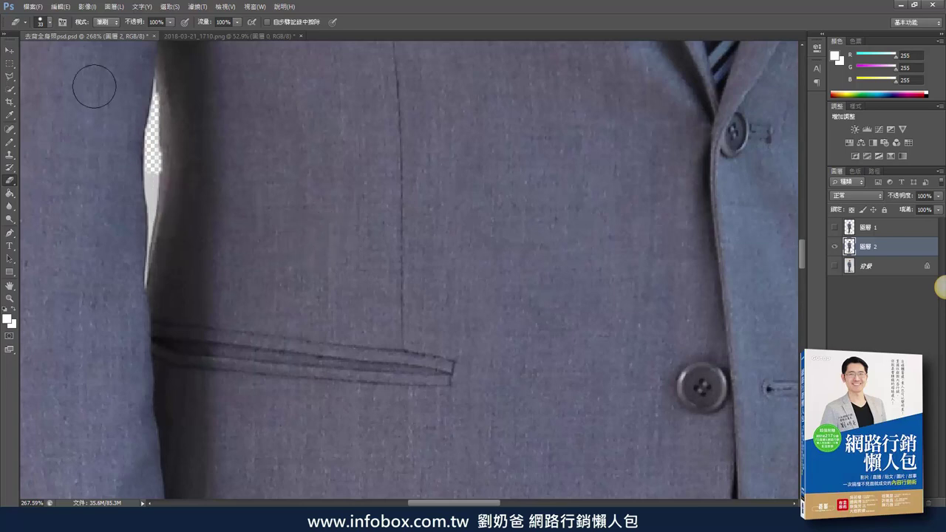
# Reduce the Eraser brush to a small size and erase the leftover wall in the middle of the sleeve gap.
pyautogui.click(45, 22)
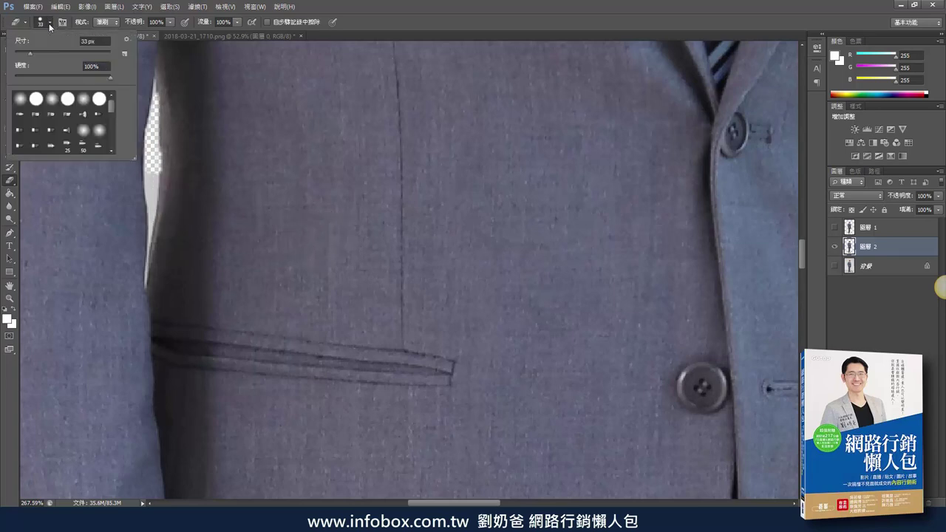
pyautogui.moveTo(30, 52); pyautogui.dragTo(18, 57)
pyautogui.click(151, 167)
pyautogui.moveTo(150, 183)
pyautogui.mouseDown()
pyautogui.moveTo(152, 207)
pyautogui.moveTo(153, 195)
pyautogui.mouseUp()
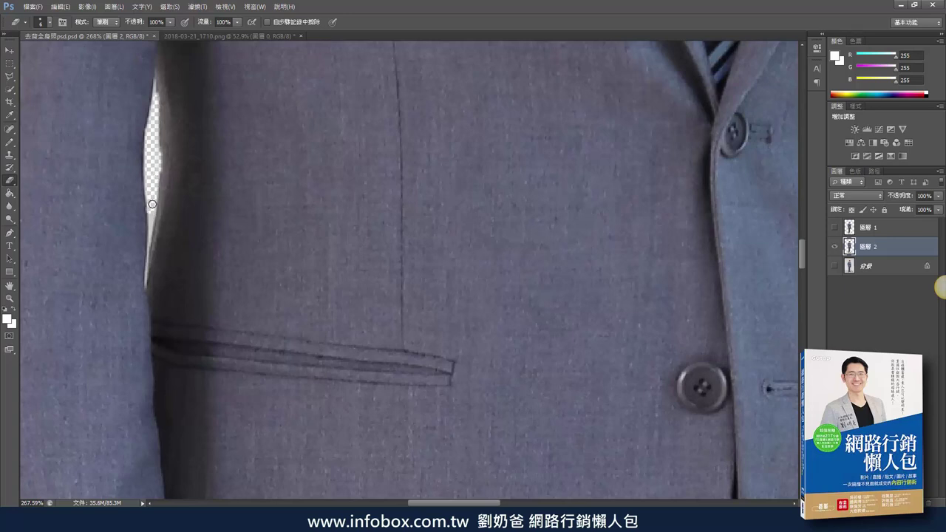
# Set the Eraser size to 1 px and erase leftover wall in the narrower lower part of the sleeve gap.
pyautogui.click(49, 23)
pyautogui.moveTo(16, 56); pyautogui.dragTo(11, 58)
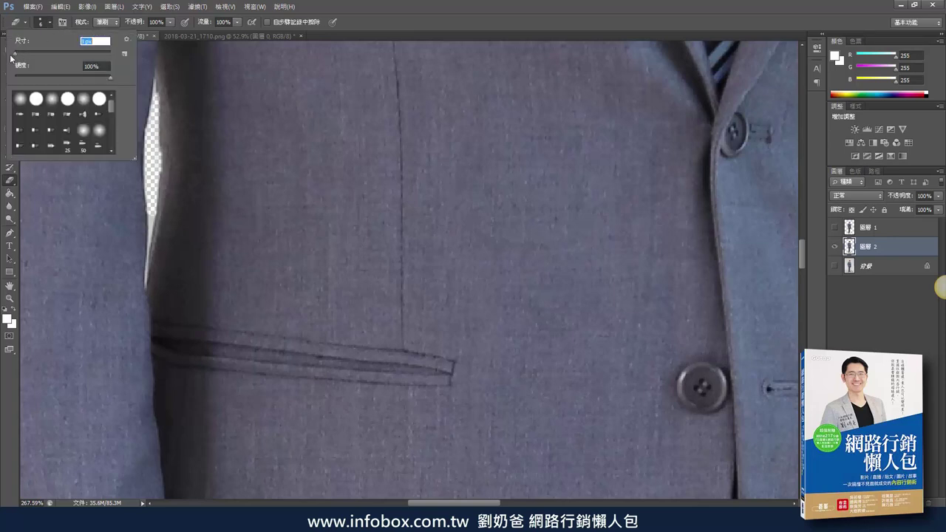
pyautogui.click(152, 212)
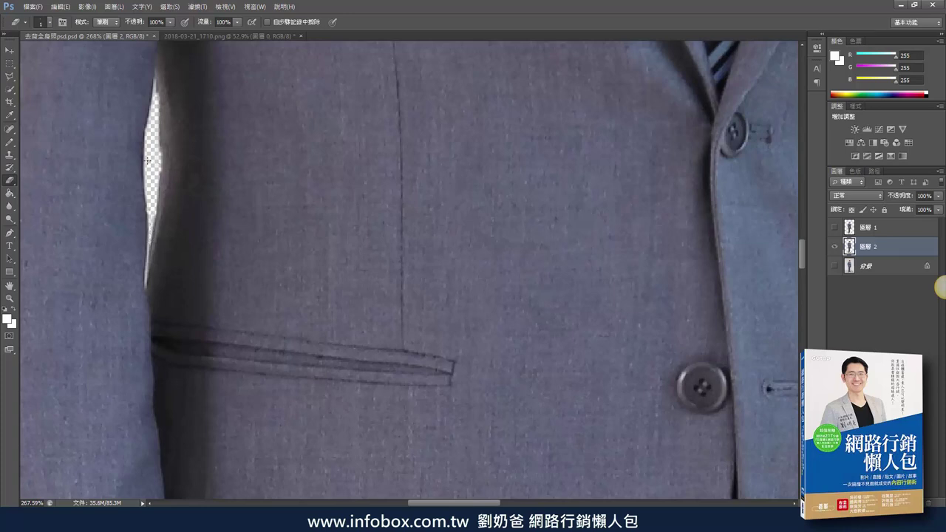
# Examine the cutout's edges along the image-left sleeve and shoulder, the collar and the top of the hair for leftover background.
pyautogui.click(9, 298)
pyautogui.moveTo(436, 252); pyautogui.dragTo(261, 242)
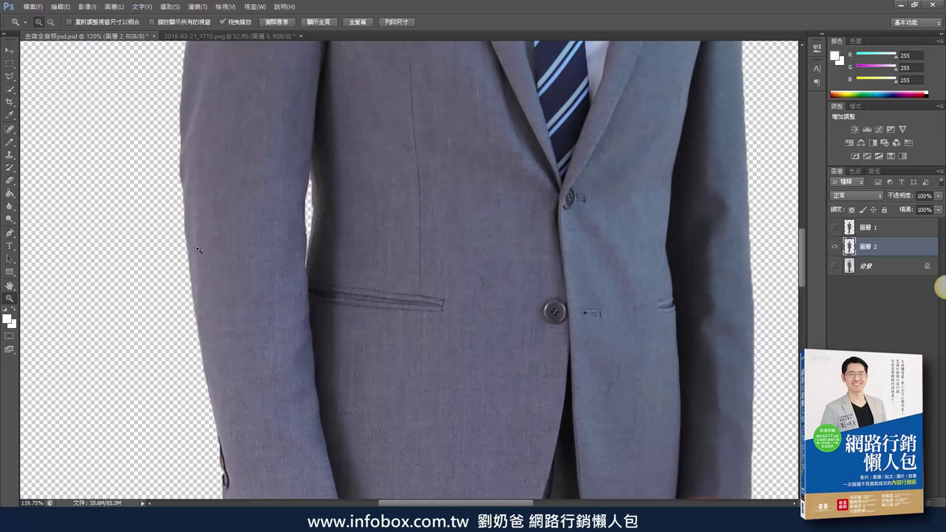
pyautogui.moveTo(198, 254); pyautogui.dragTo(197, 251)
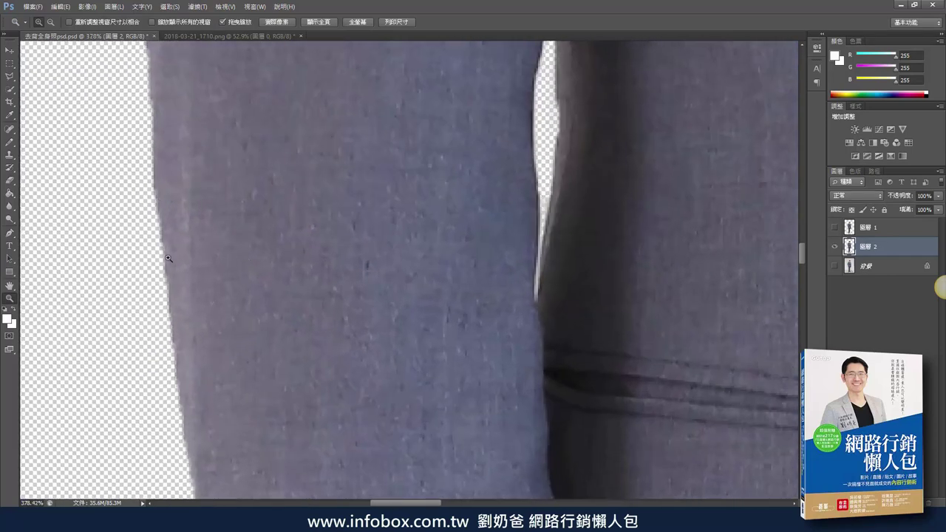
pyautogui.scroll(10, 177, 225)
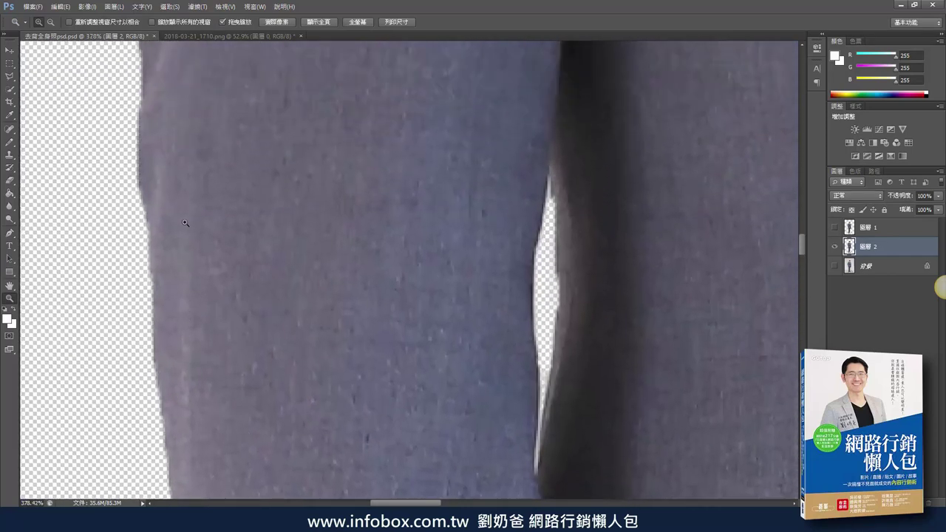
pyautogui.scroll(3, 185, 221)
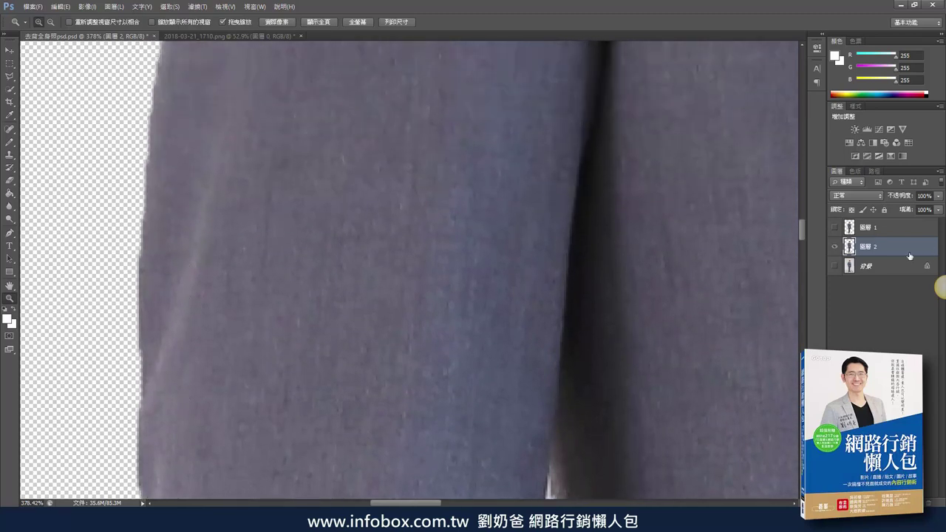
pyautogui.moveTo(809, 233); pyautogui.dragTo(808, 188)
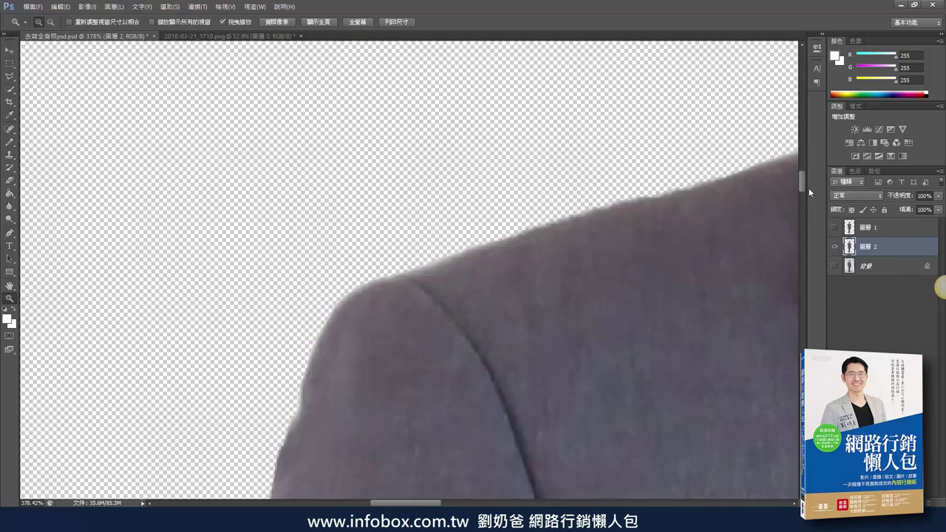
pyautogui.moveTo(429, 505); pyautogui.dragTo(496, 505)
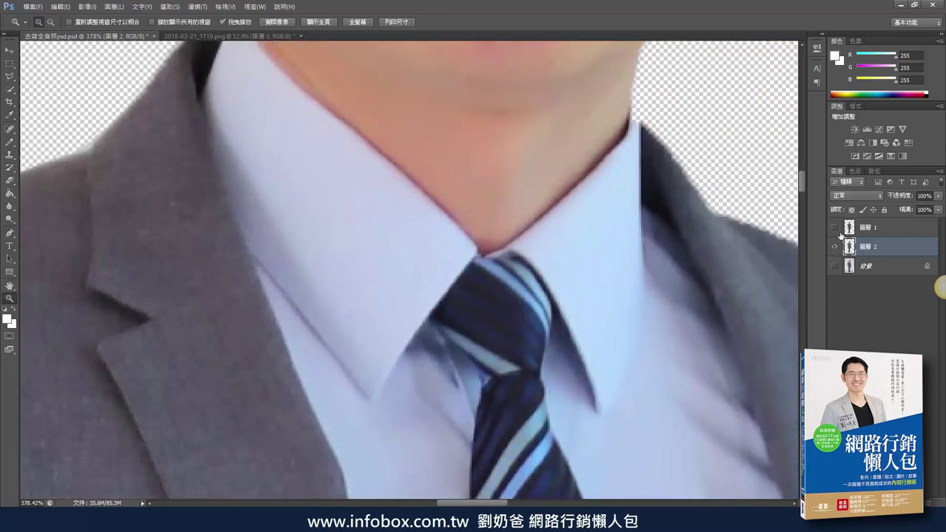
pyautogui.moveTo(802, 187); pyautogui.dragTo(811, 143)
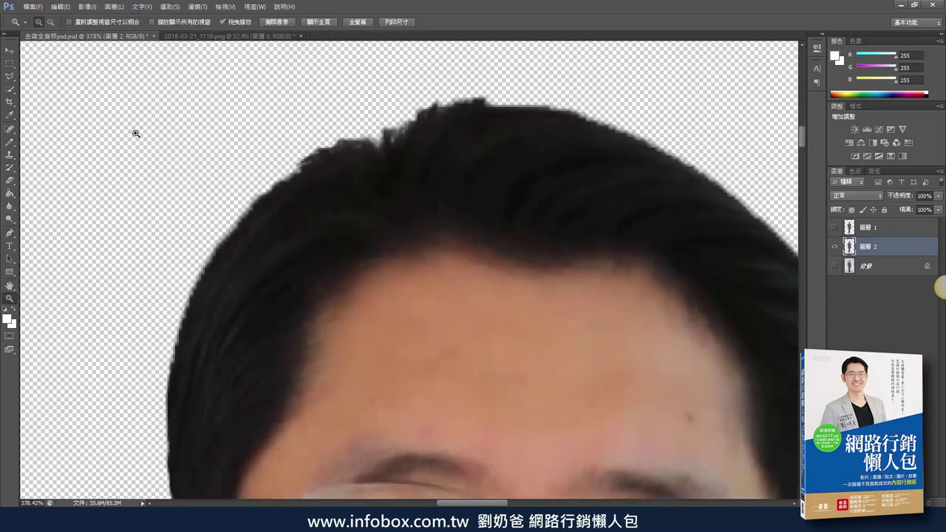
# Set the Eraser size to 4 px and erase the light fringe at the hair edge above the image-right ear.
pyautogui.moveTo(490, 504); pyautogui.dragTo(520, 505)
pyautogui.moveTo(803, 143); pyautogui.dragTo(804, 156)
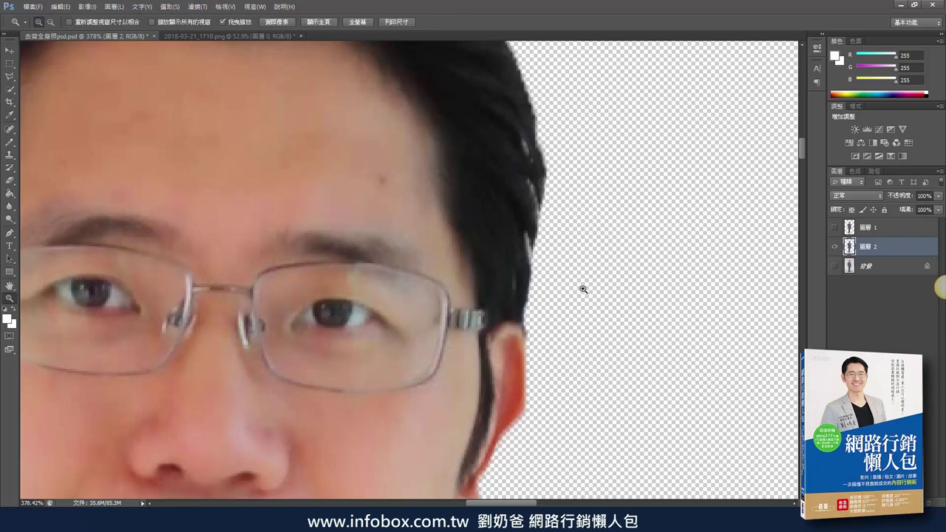
pyautogui.click(10, 183)
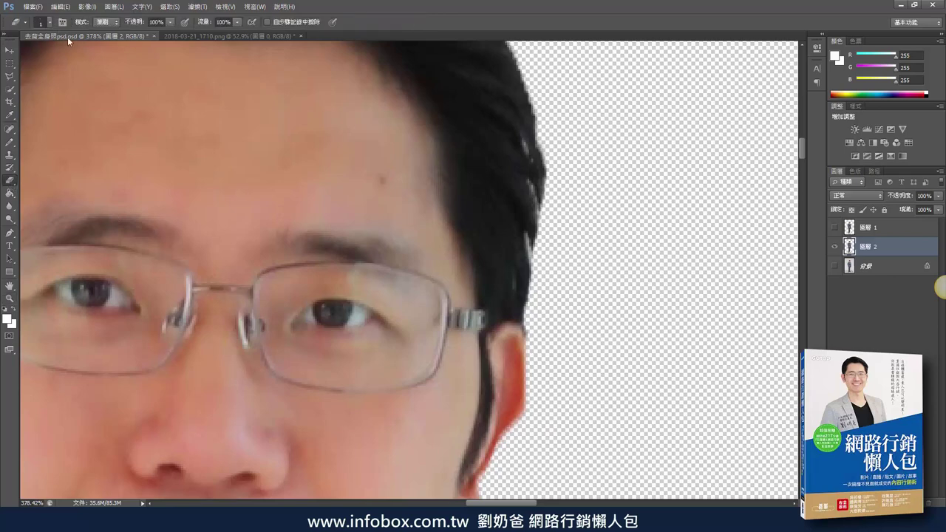
pyautogui.click(50, 23)
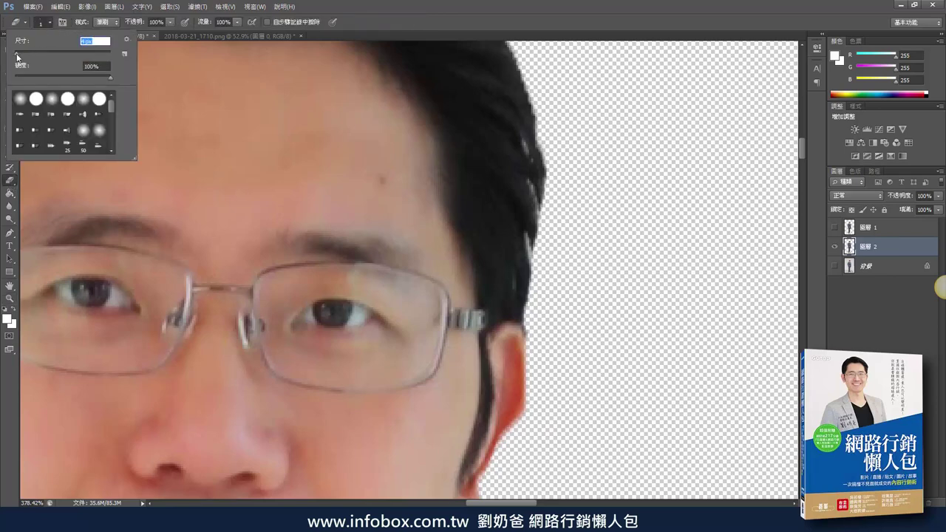
pyautogui.press('Return')
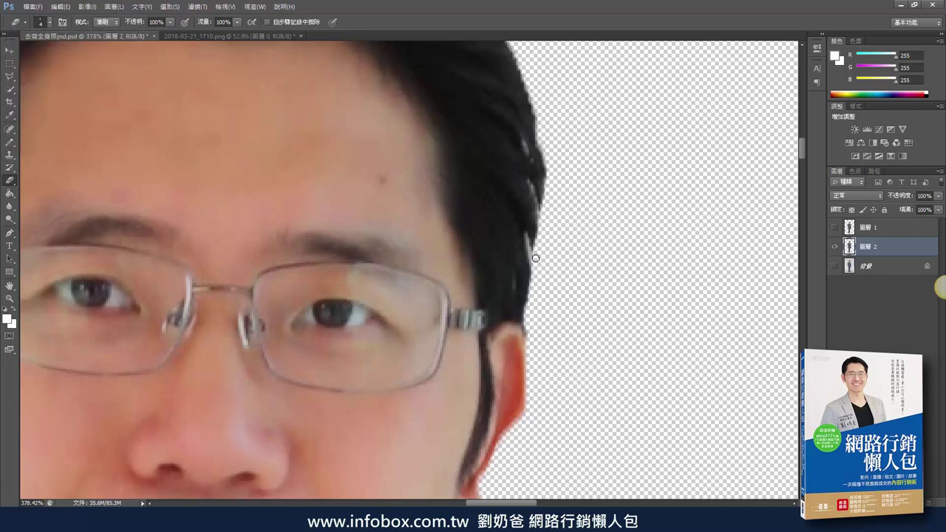
pyautogui.moveTo(534, 250); pyautogui.dragTo(528, 253)
# Reduce the Eraser size to 1 px for finer cleanup of the hair edge above the image-right ear.
pyautogui.click(50, 23)
pyautogui.moveTo(20, 56); pyautogui.dragTo(2, 59)
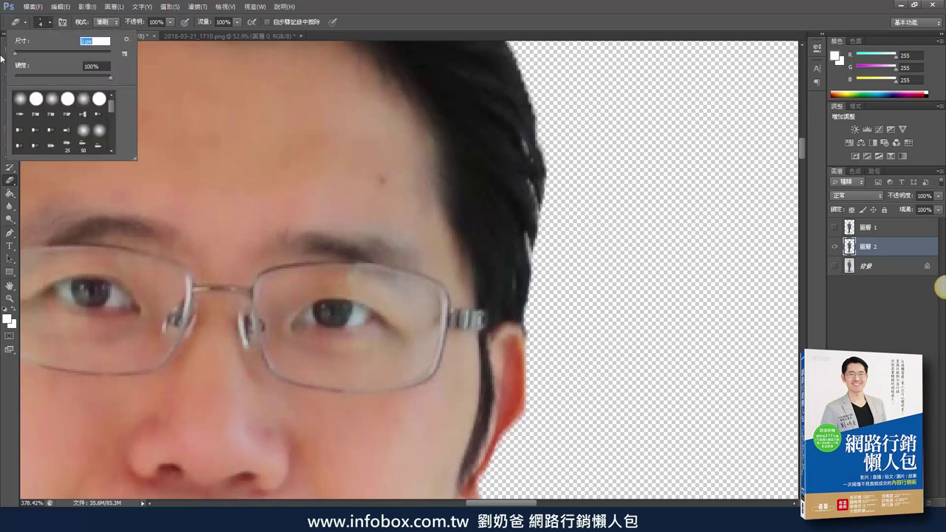
pyautogui.press('Return')
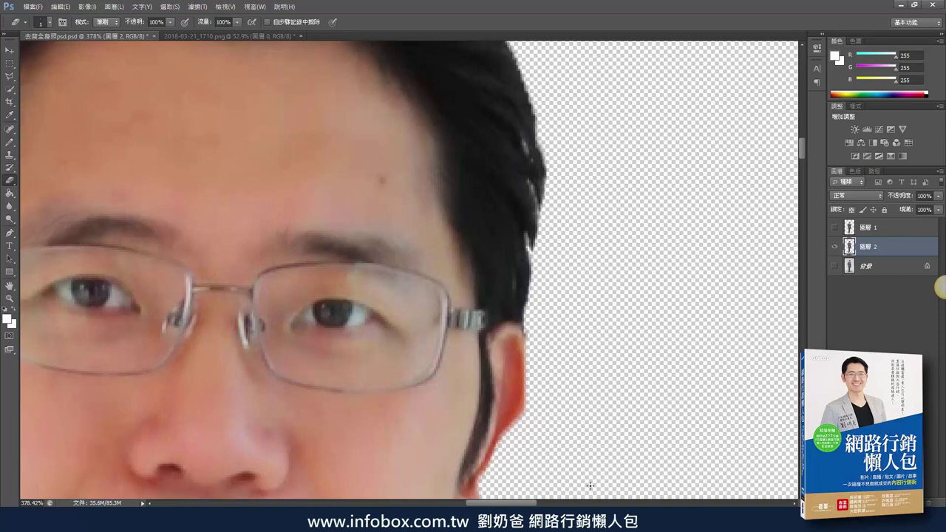
# Examine the cutout's remaining edges around the image-left ear, the face, the shoulders and the image-right hand.
pyautogui.hscroll(-10, 408, 274)
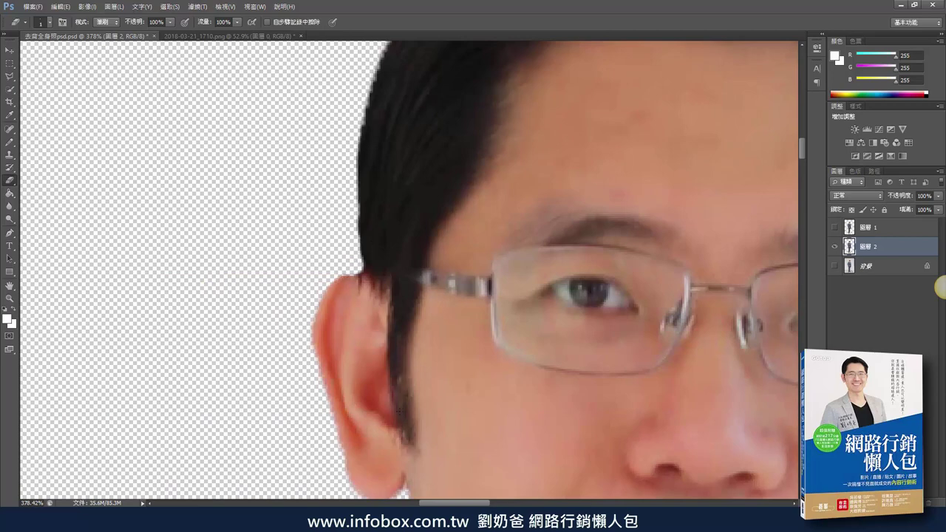
pyautogui.moveTo(10, 89)
pyautogui.mouseDown()
pyautogui.moveTo(53, 90)
pyautogui.moveTo(19, 93)
pyautogui.mouseUp()
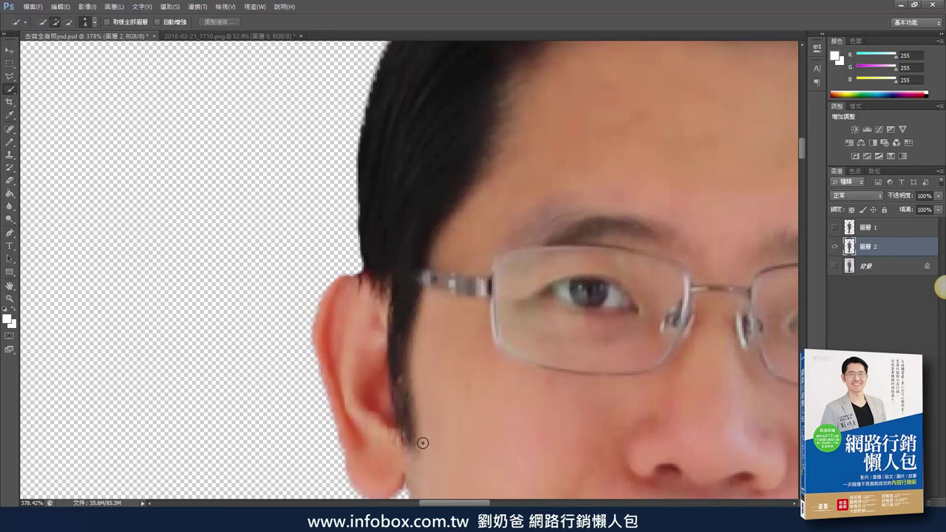
pyautogui.moveTo(457, 506); pyautogui.dragTo(479, 506)
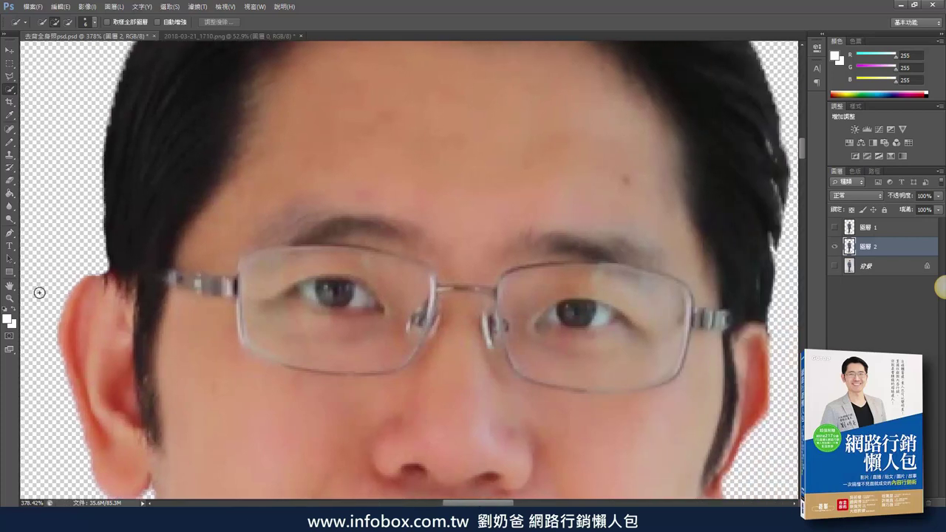
pyautogui.click(11, 298)
pyautogui.moveTo(484, 304); pyautogui.dragTo(425, 304)
pyautogui.scroll(-5, 807, 194)
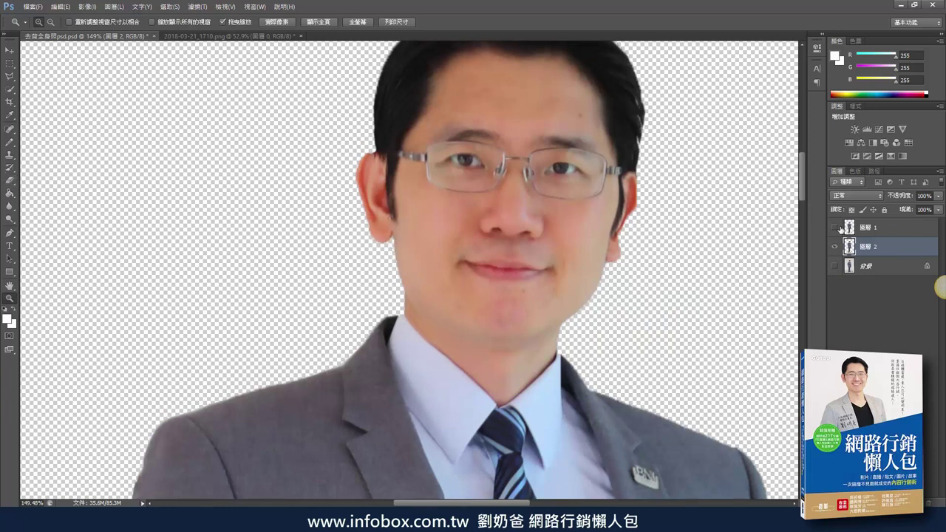
pyautogui.moveTo(802, 193); pyautogui.dragTo(803, 229)
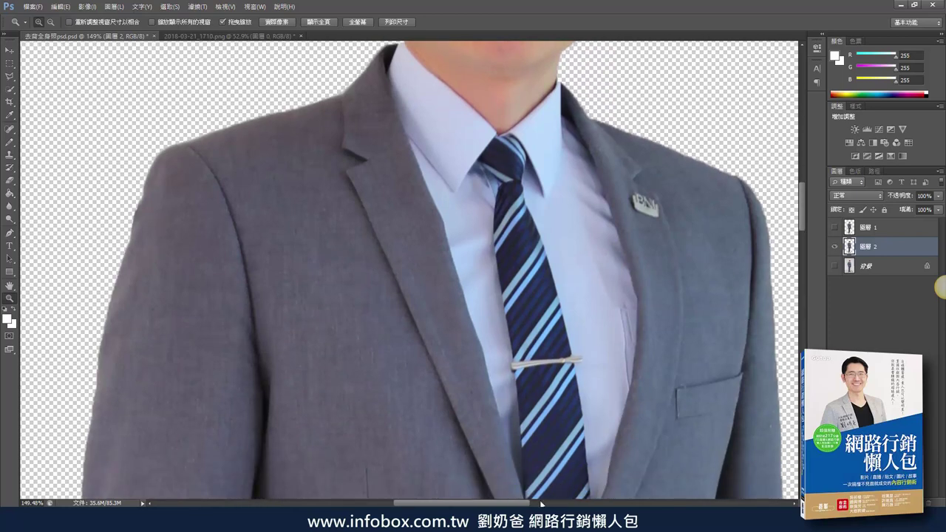
pyautogui.moveTo(526, 504); pyautogui.dragTo(572, 503)
pyautogui.moveTo(803, 223); pyautogui.dragTo(811, 320)
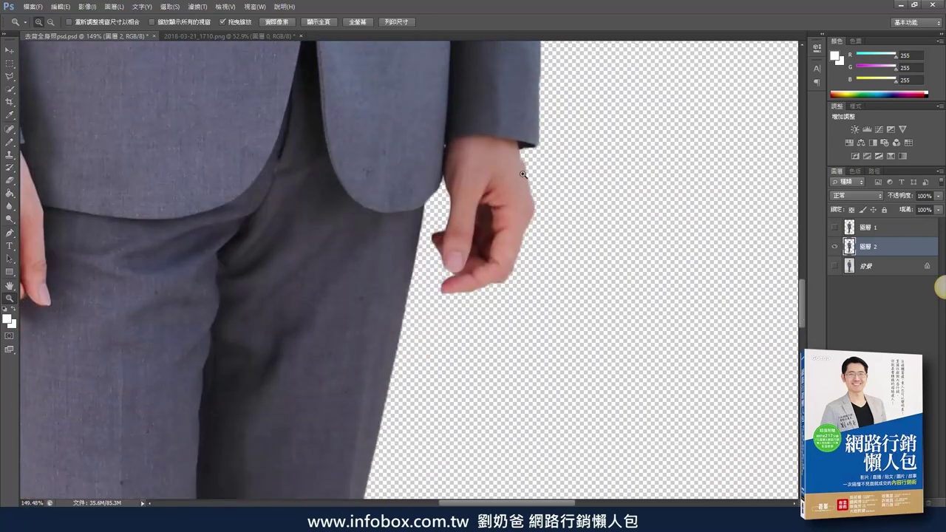
# Set the Eraser size to 13 px and erase the uneven fringe along the outer wrist edge of the image-right hand.
pyautogui.moveTo(533, 180); pyautogui.dragTo(566, 182)
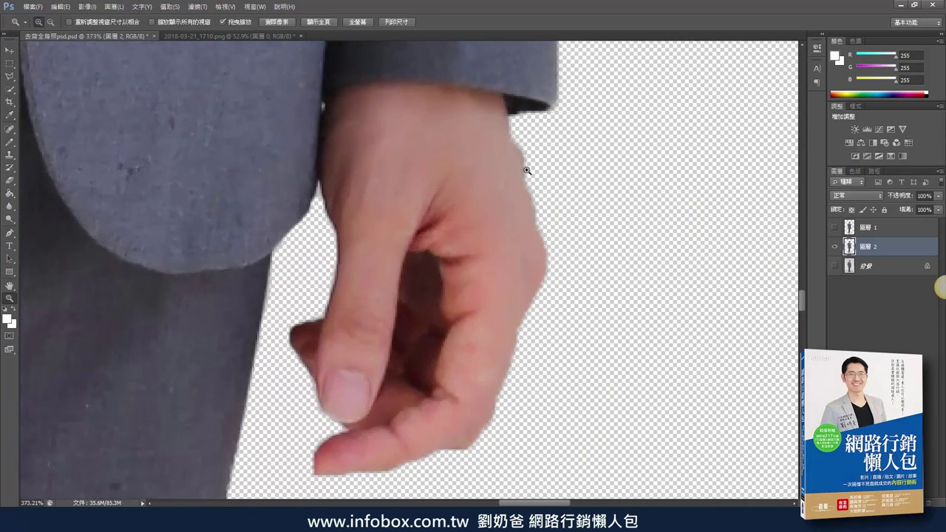
pyautogui.click(11, 182)
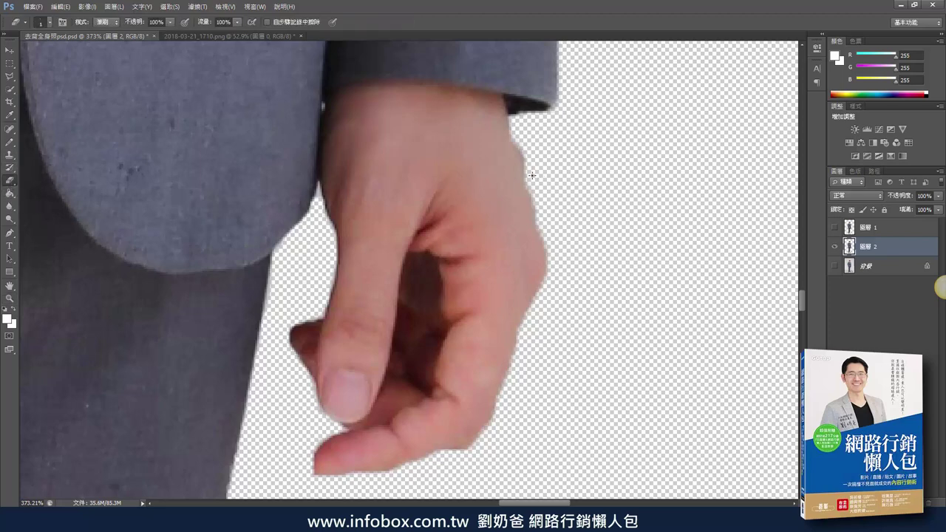
pyautogui.moveTo(520, 155); pyautogui.dragTo(525, 175)
pyautogui.click(50, 23)
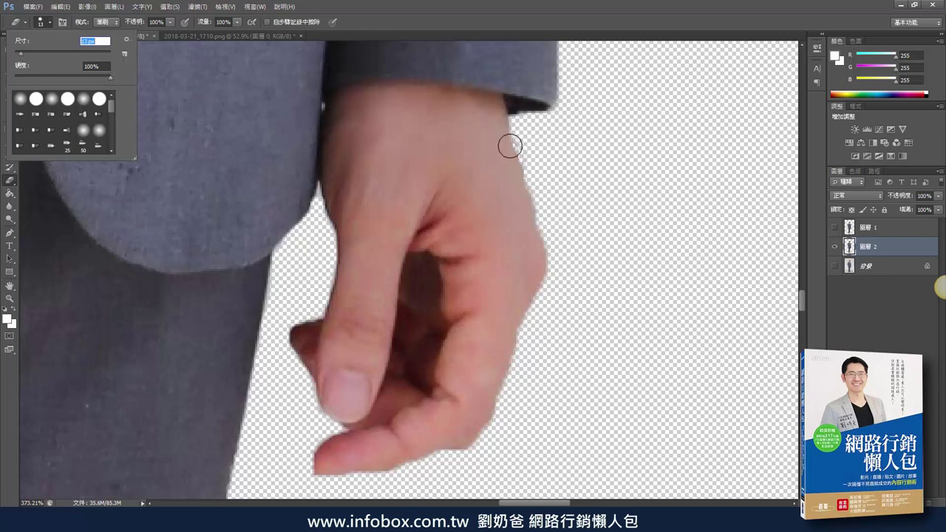
pyautogui.click(543, 182)
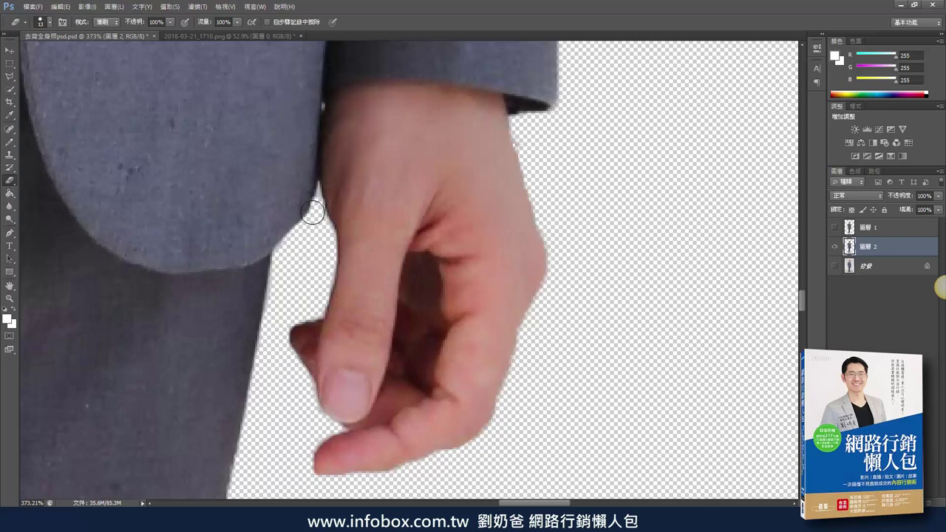
# Examine the cutout's edges along the trouser legs, around both shoes and around the head for leftover background.
pyautogui.moveTo(802, 305); pyautogui.dragTo(801, 341)
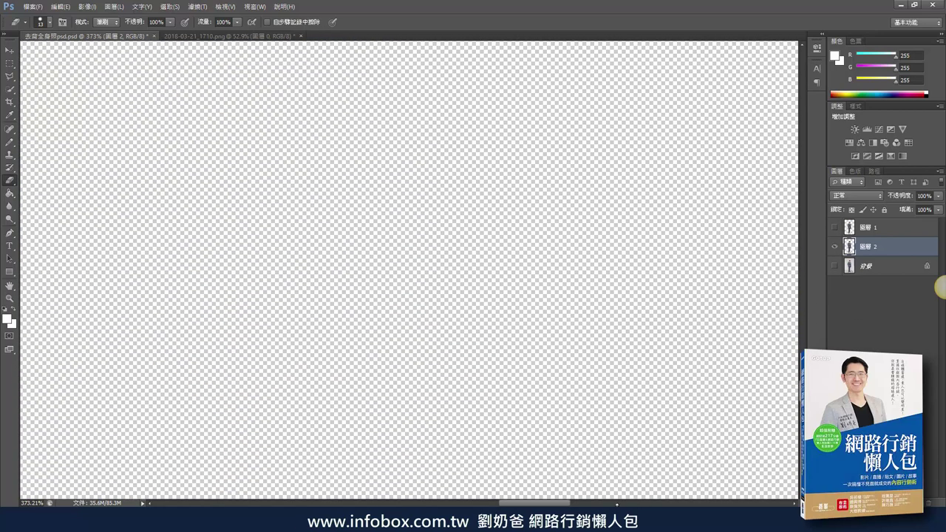
pyautogui.moveTo(535, 503); pyautogui.dragTo(459, 504)
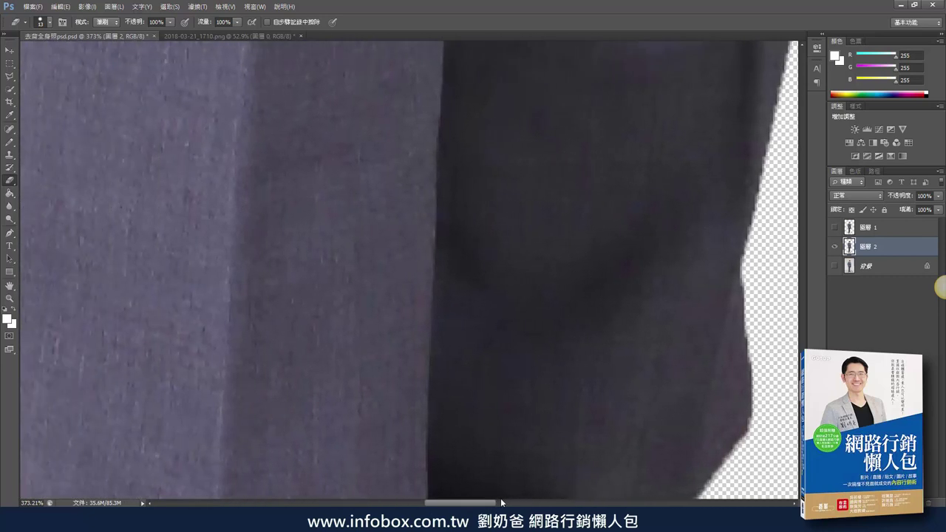
pyautogui.scroll(-5, 783, 412)
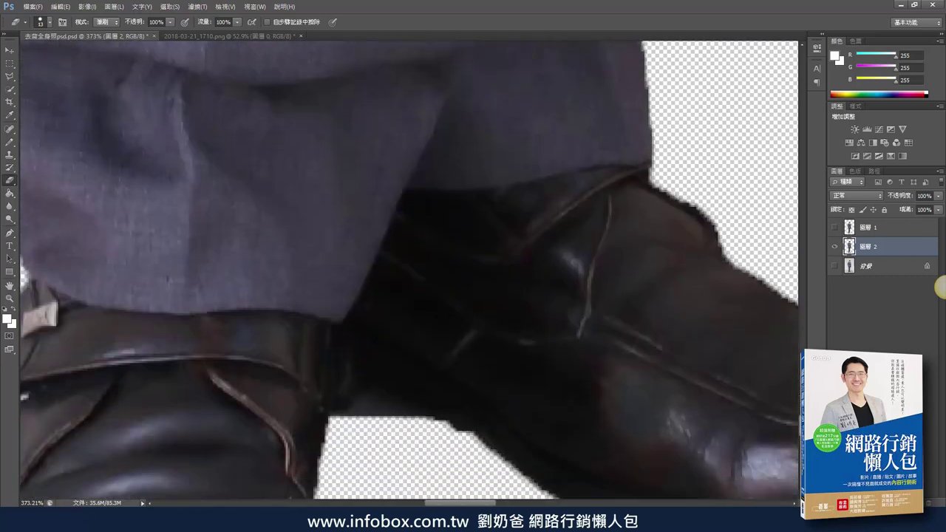
pyautogui.scroll(-5, 778, 430)
pyautogui.scroll(4, 779, 430)
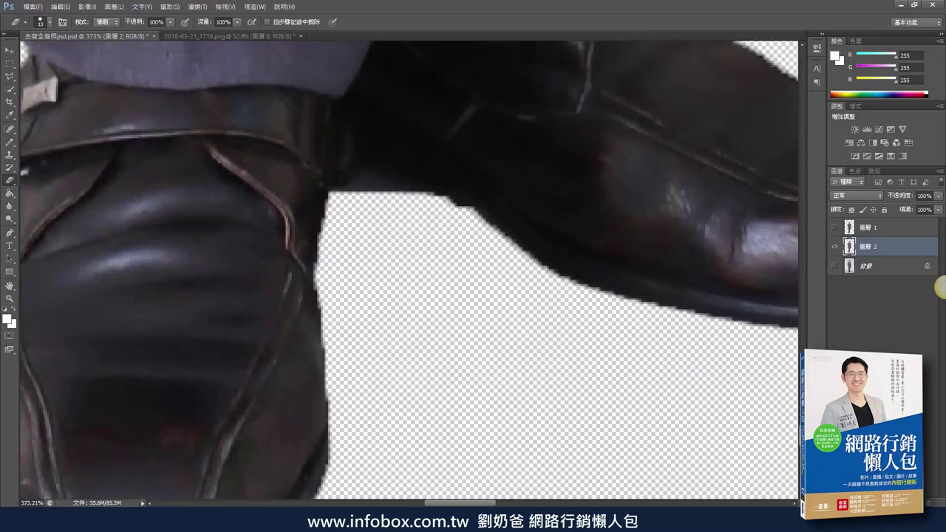
pyautogui.click(10, 299)
pyautogui.moveTo(504, 340); pyautogui.dragTo(473, 335)
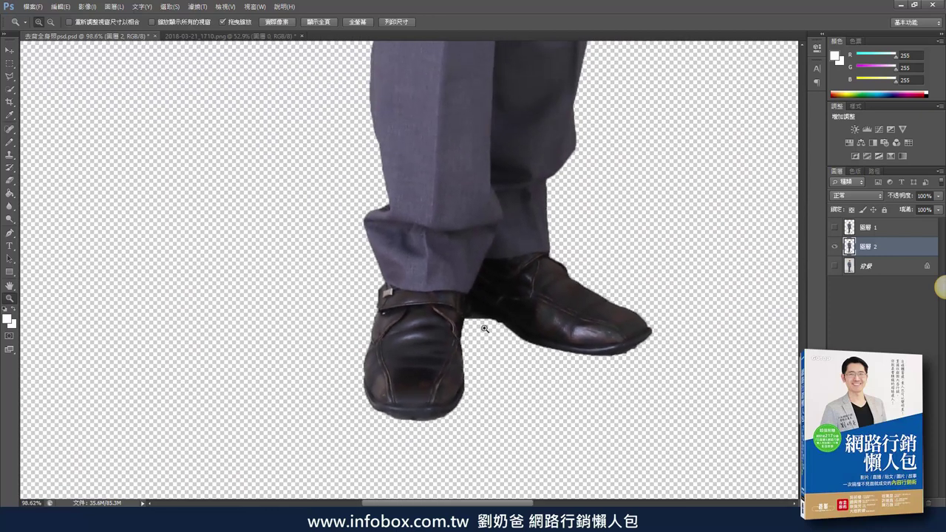
pyautogui.moveTo(805, 348); pyautogui.dragTo(799, 187)
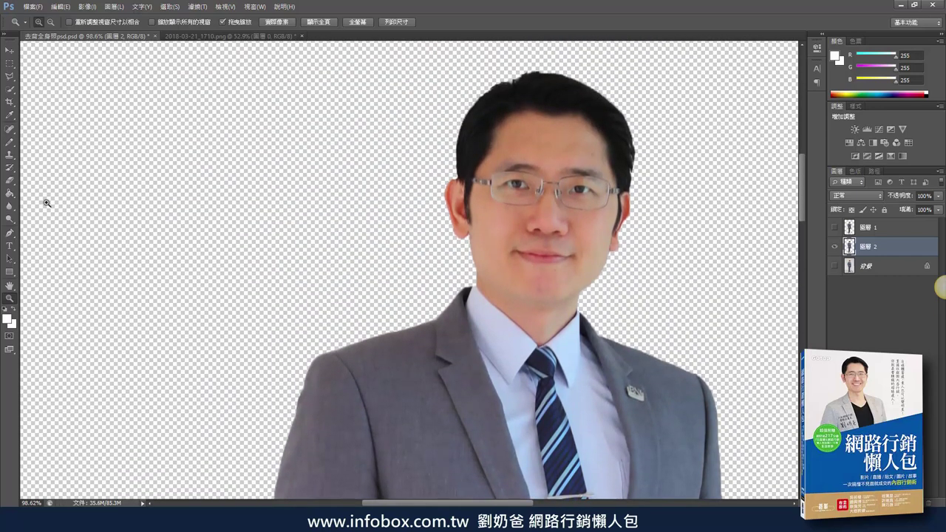
# Crop the canvas closely around the standing man, leaving a narrow margin on all four sides of the figure.
pyautogui.keyDown('alt'); pyautogui.click(646, 321); pyautogui.keyUp('alt')
pyautogui.moveTo(806, 263); pyautogui.dragTo(724, 368)
pyautogui.keyDown('alt'); pyautogui.click(671, 307); pyautogui.keyUp('alt')
pyautogui.hscroll(6, 940, 288)
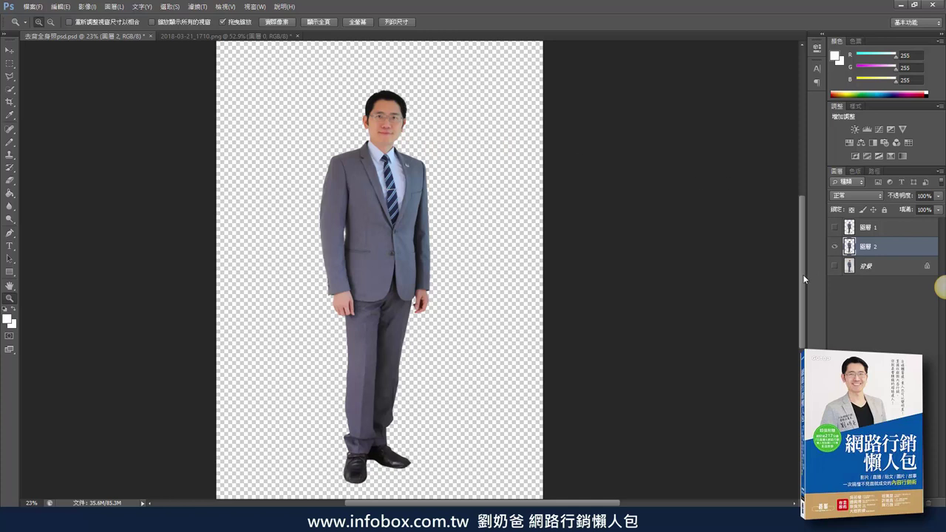
pyautogui.moveTo(802, 274); pyautogui.dragTo(801, 281)
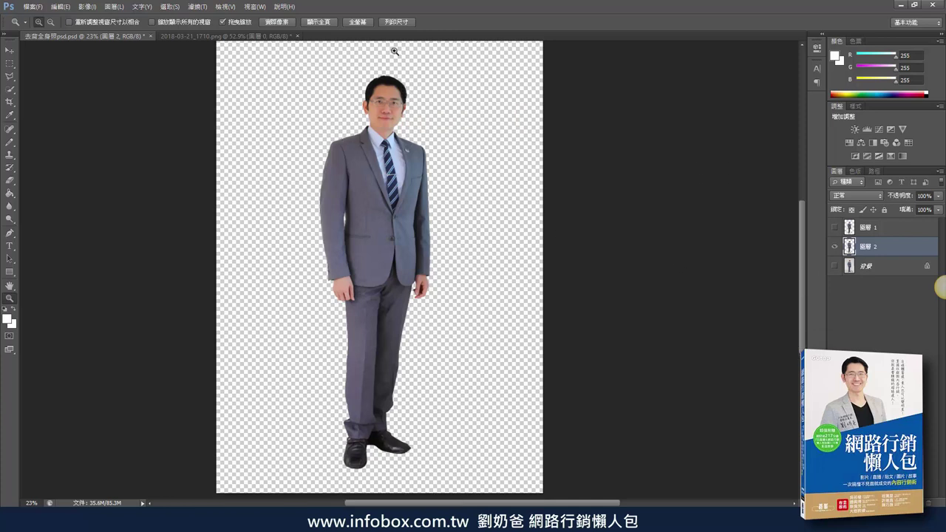
pyautogui.click(10, 103)
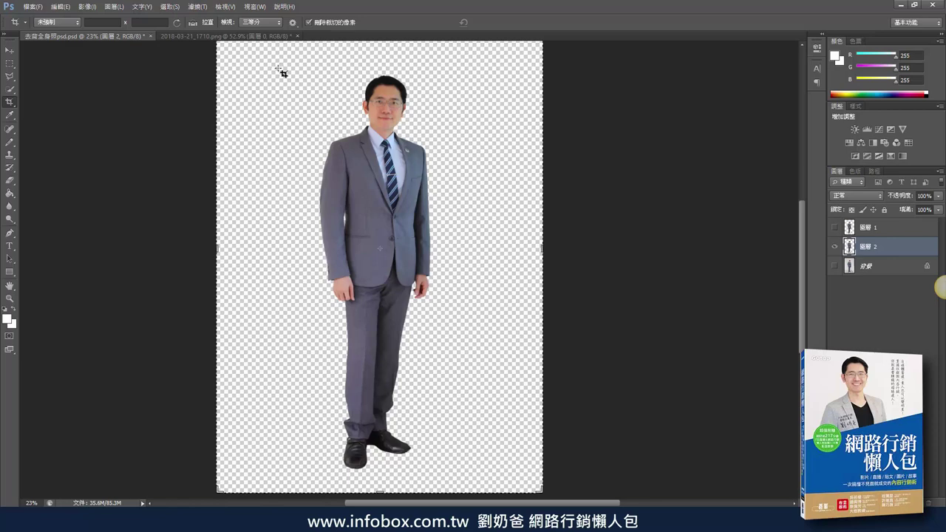
pyautogui.moveTo(279, 65); pyautogui.dragTo(461, 475)
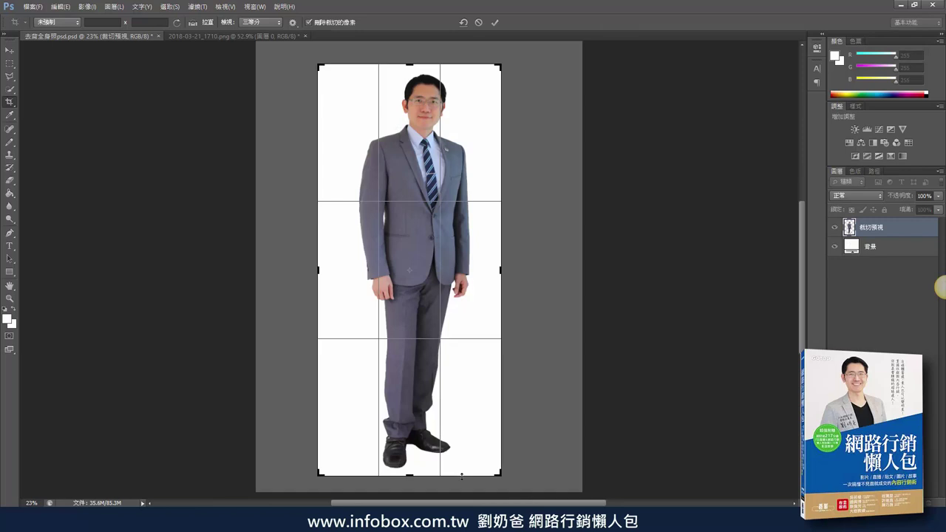
pyautogui.press('Return')
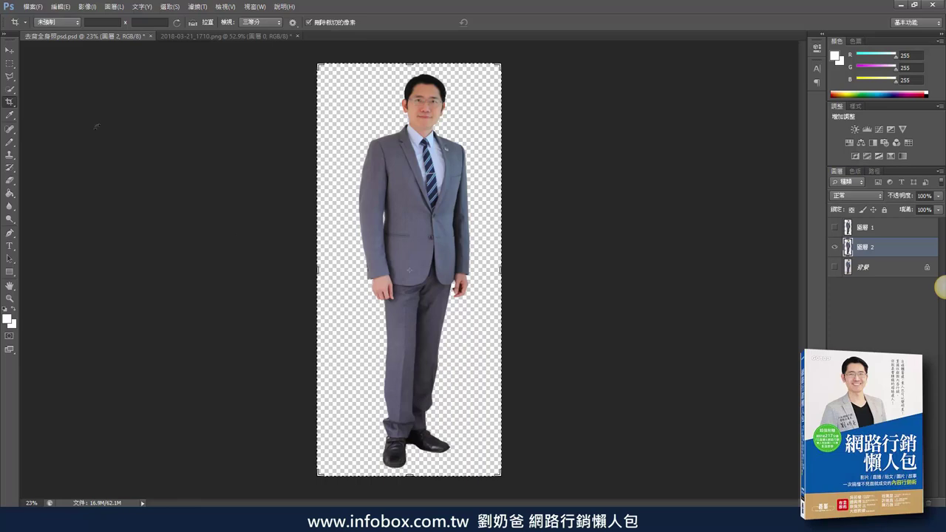
pyautogui.click(33, 8)
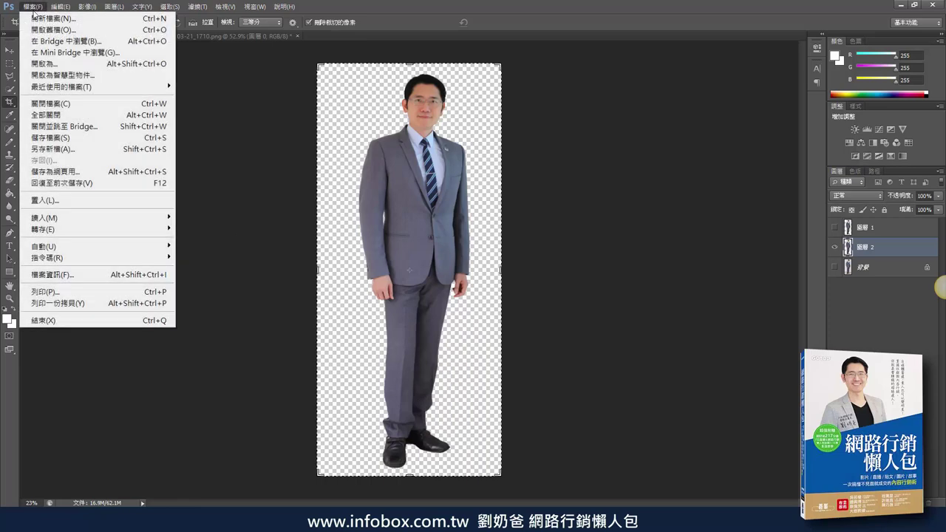
pyautogui.click(66, 149)
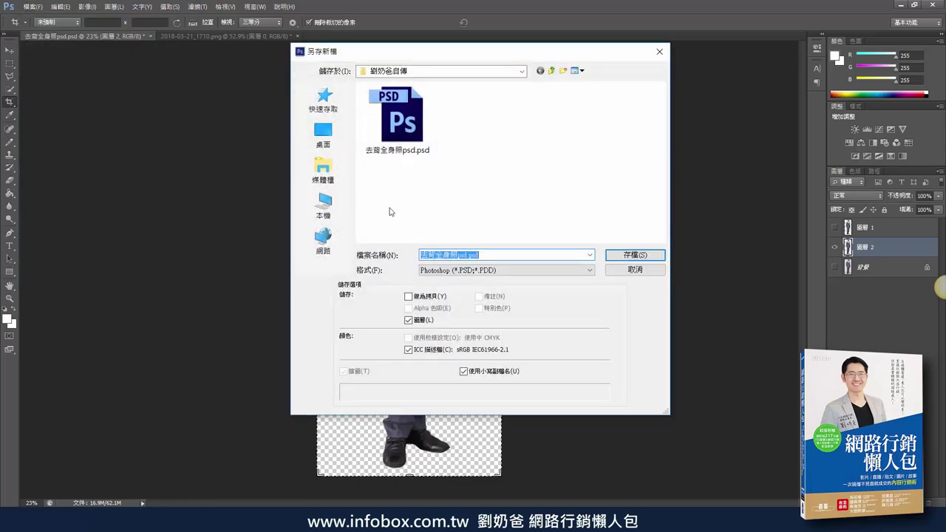
pyautogui.click(477, 255)
pyautogui.click(620, 268)
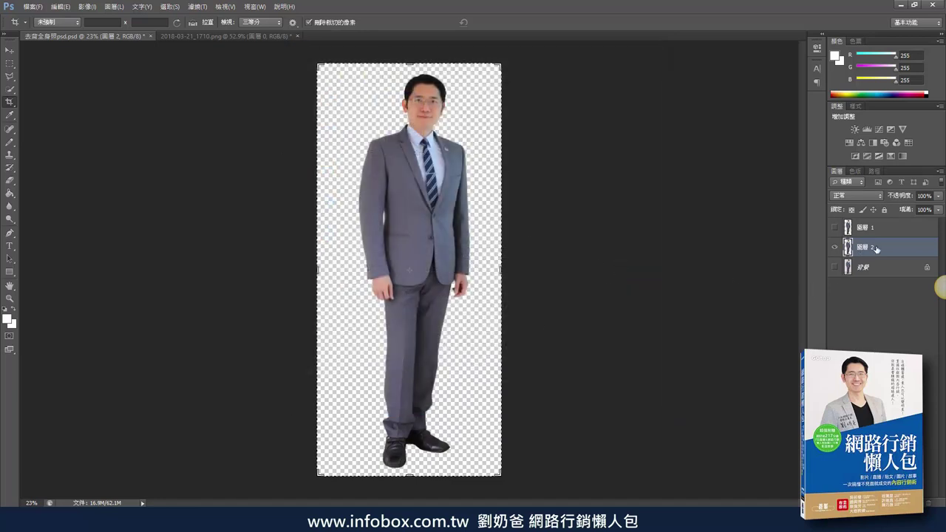
# Toggle the visibility of the 背景 layer and 圖層 2 in turn to compare the original photo with the cutout.
pyautogui.click(879, 269)
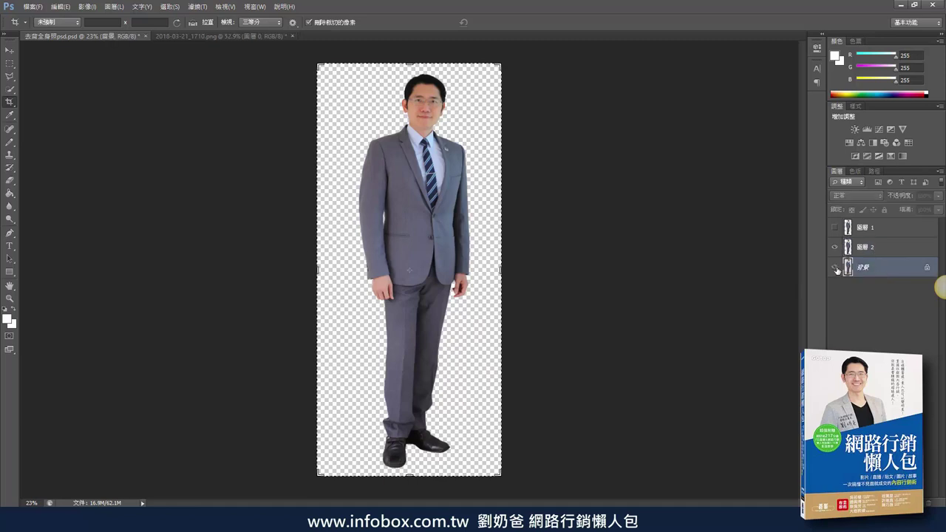
pyautogui.click(836, 267)
pyautogui.click(835, 267)
pyautogui.click(859, 250)
pyautogui.click(835, 247)
pyautogui.click(836, 248)
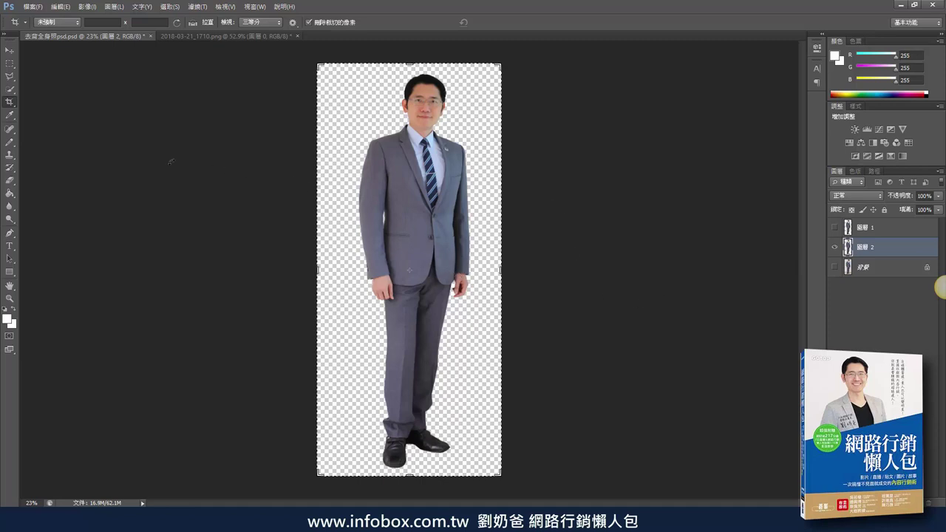
# Start a Save for Web export of the cropped cutout and fit the whole figure in the preview.
pyautogui.click(37, 10)
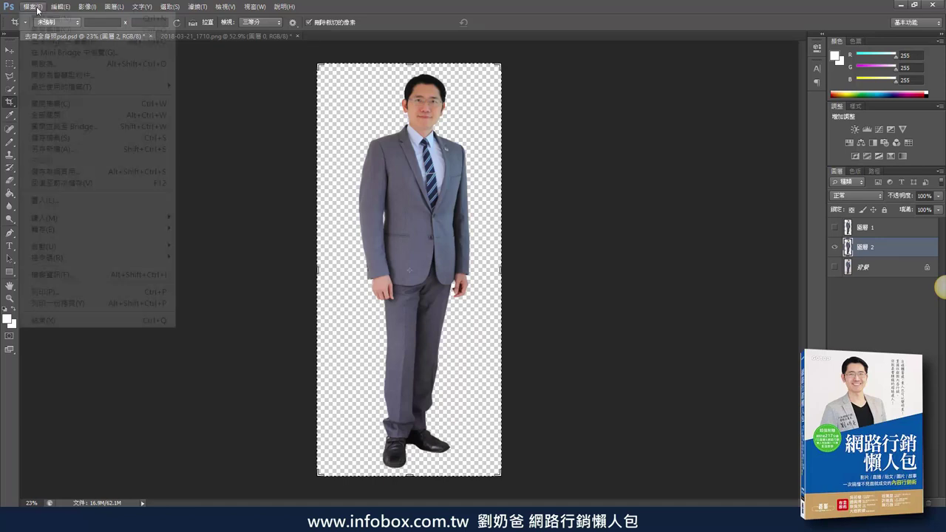
pyautogui.click(51, 175)
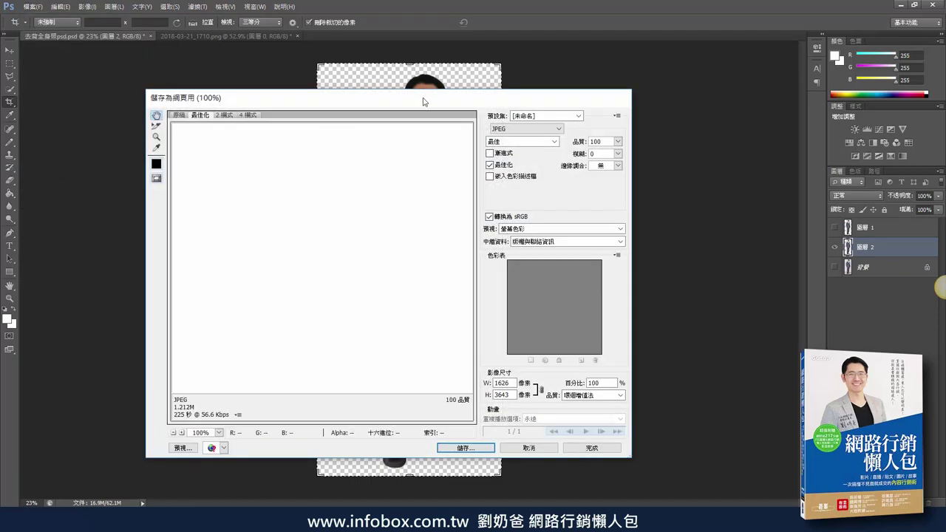
pyautogui.click(506, 114)
pyautogui.click(506, 116)
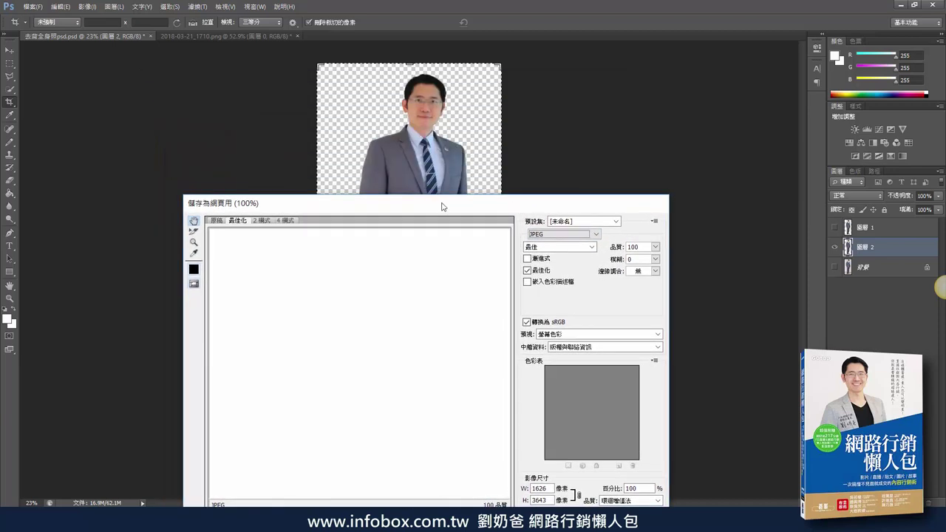
pyautogui.moveTo(444, 204); pyautogui.dragTo(408, 78)
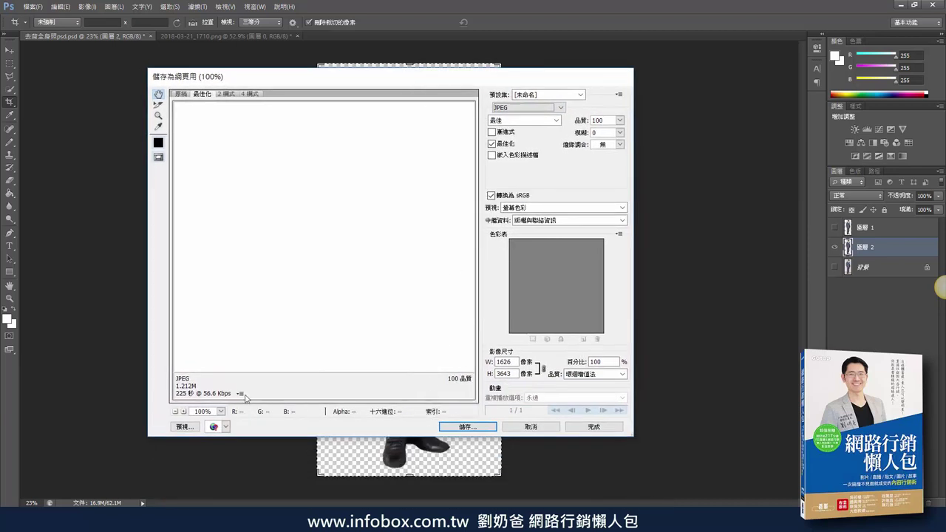
pyautogui.click(175, 411)
pyautogui.click(175, 411)
pyautogui.click(175, 411)
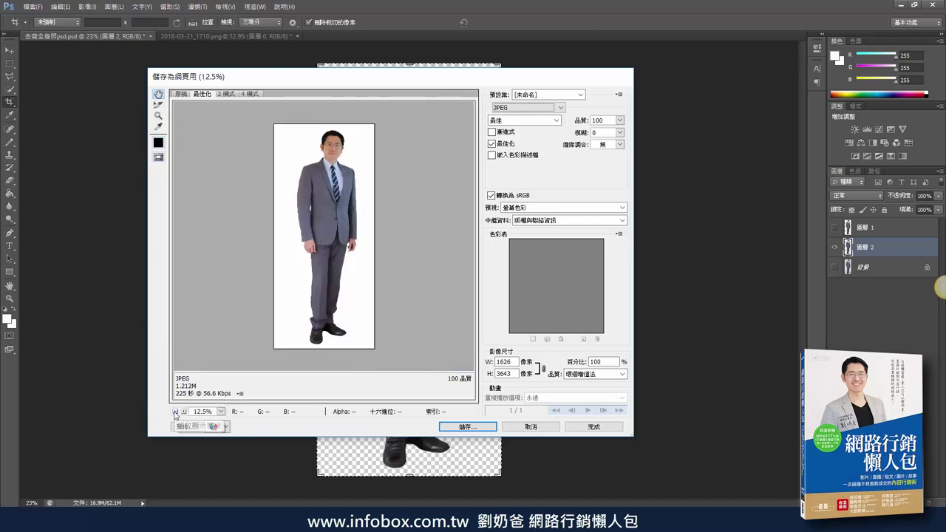
pyautogui.click(221, 412)
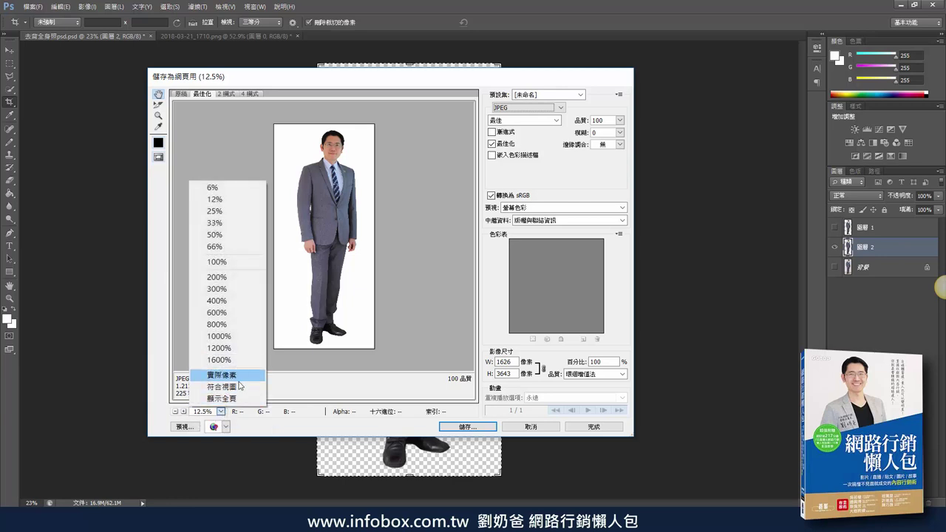
pyautogui.click(234, 391)
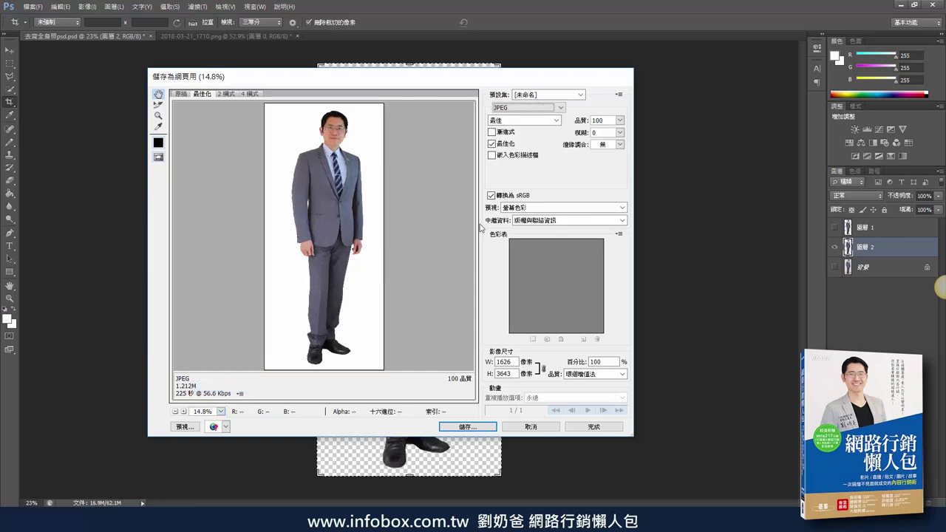
# Try JPEG qualities of 13 and 52 to compare file sizes, and return the quality to 100.
pyautogui.click(619, 120)
pyautogui.click(620, 122)
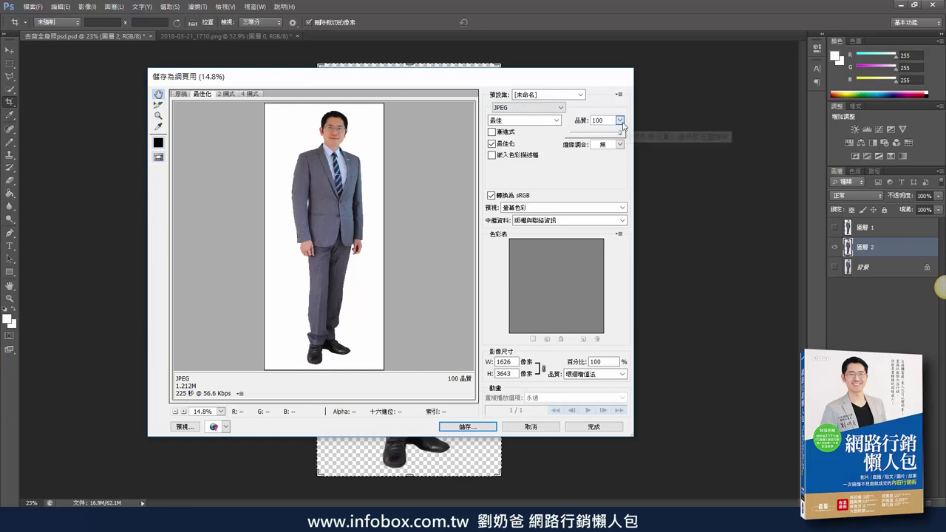
pyautogui.click(621, 123)
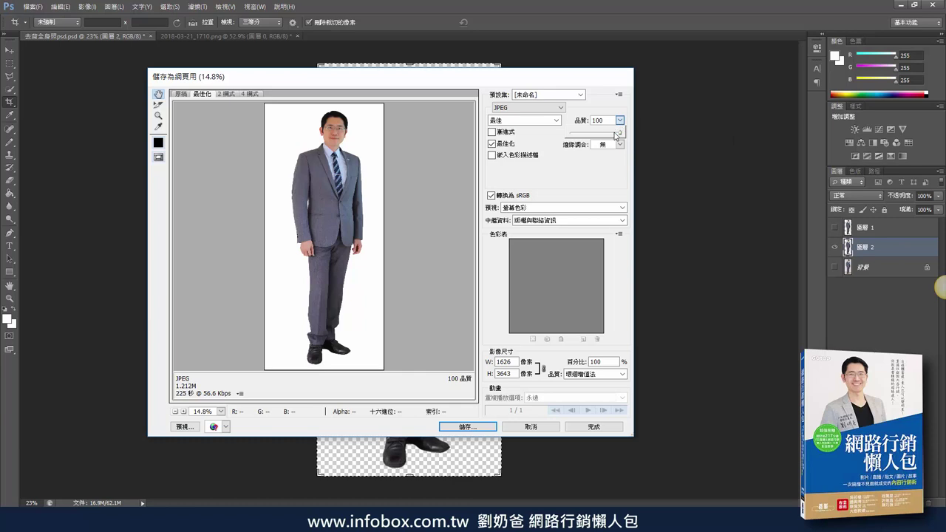
pyautogui.moveTo(620, 135); pyautogui.dragTo(579, 138)
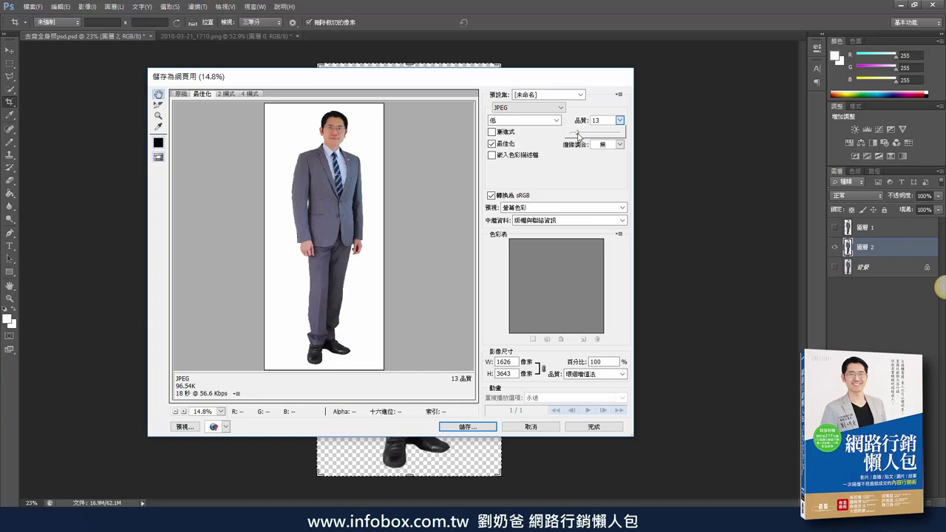
pyautogui.moveTo(579, 136); pyautogui.dragTo(625, 138)
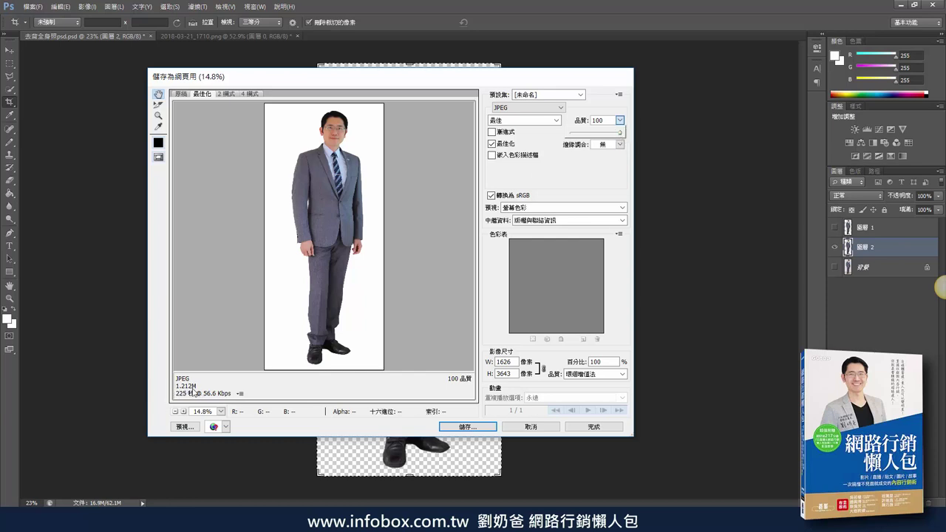
pyautogui.moveTo(623, 137); pyautogui.dragTo(596, 138)
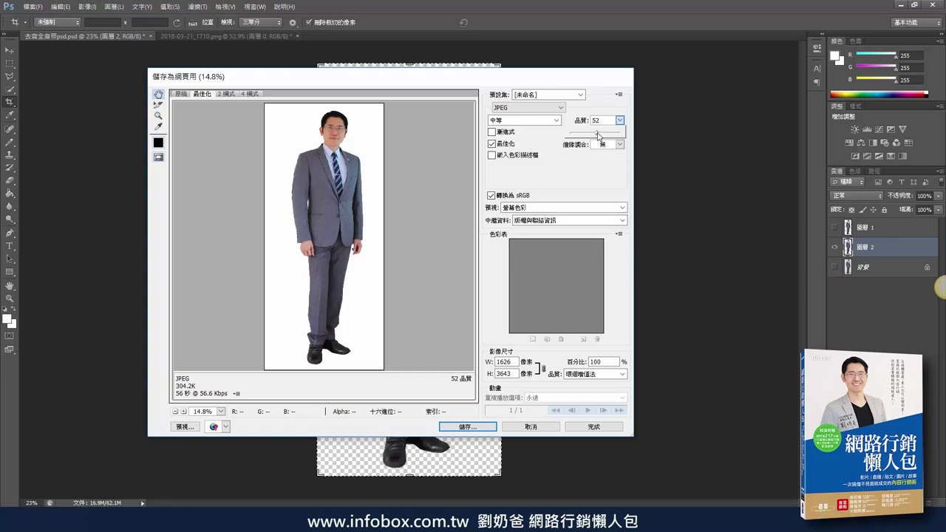
pyautogui.moveTo(599, 135); pyautogui.dragTo(612, 137)
pyautogui.moveTo(617, 137); pyautogui.dragTo(624, 138)
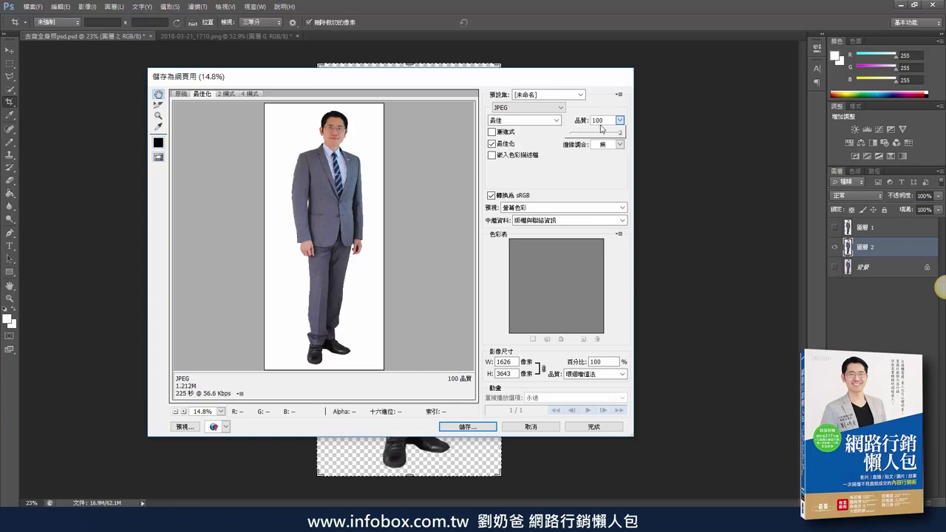
pyautogui.click(526, 108)
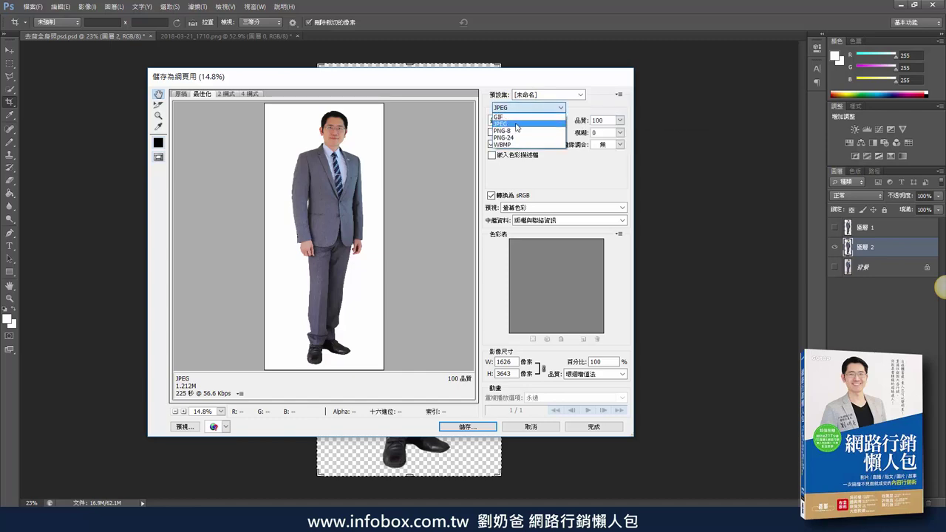
pyautogui.click(516, 126)
pyautogui.click(467, 426)
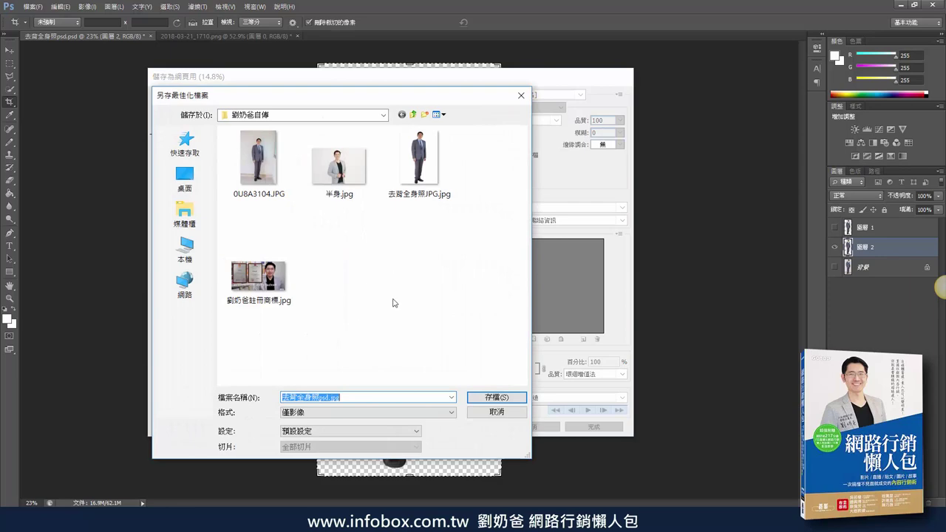
pyautogui.click(505, 414)
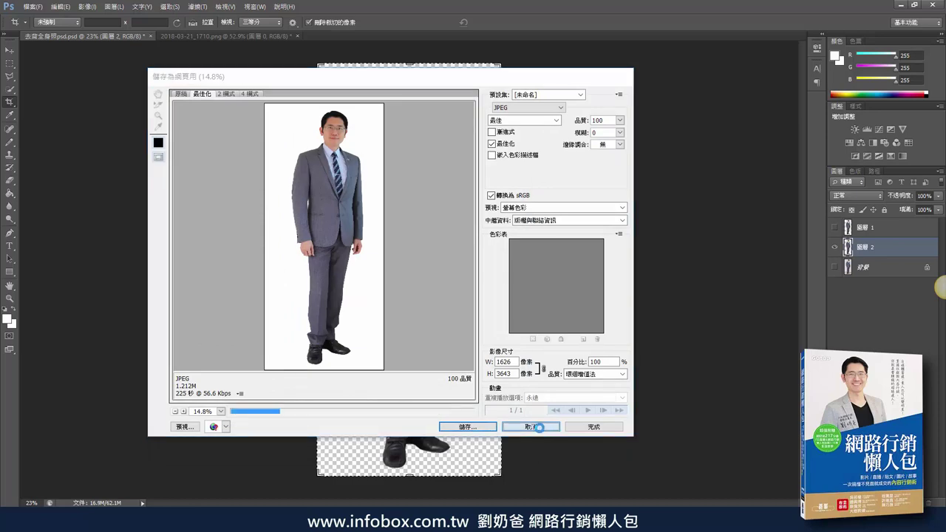
pyautogui.click(539, 427)
# Start a Save for Web export in PNG-24 format and fit the whole figure in the preview.
pyautogui.click(33, 7)
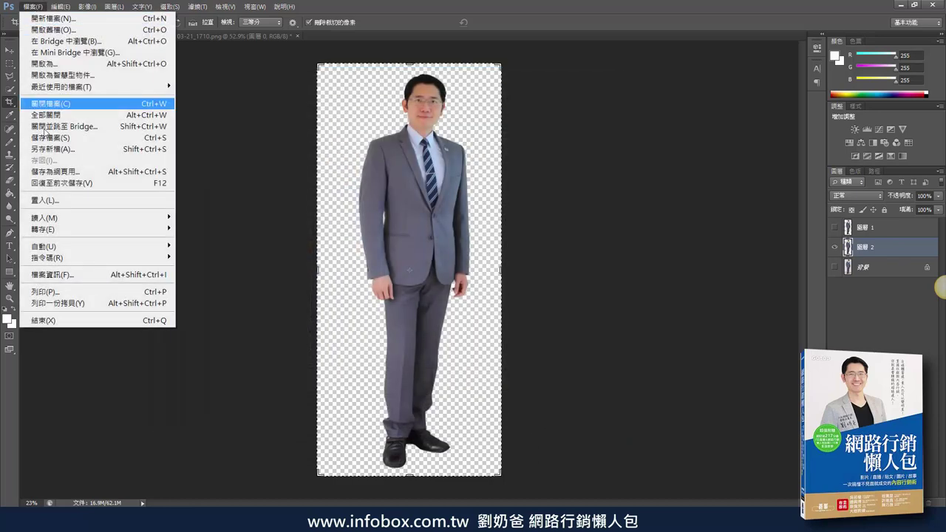
pyautogui.click(49, 173)
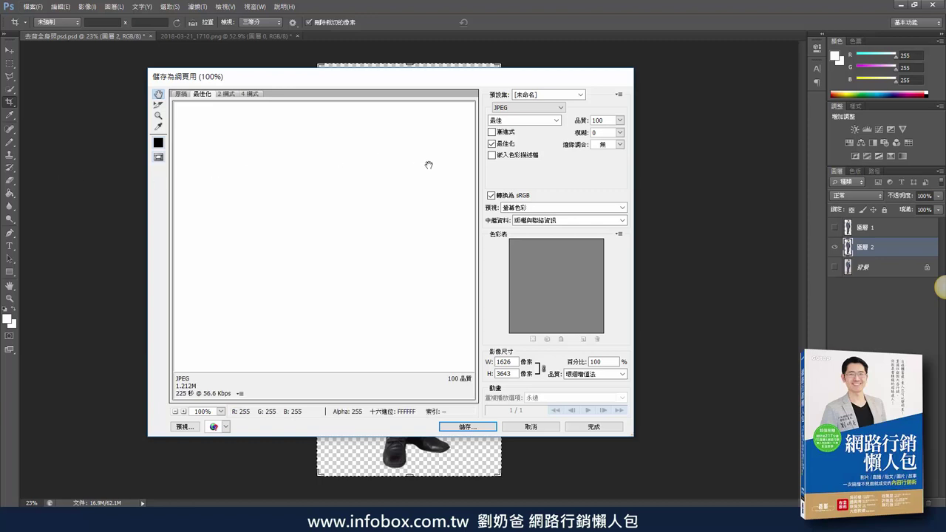
pyautogui.click(529, 108)
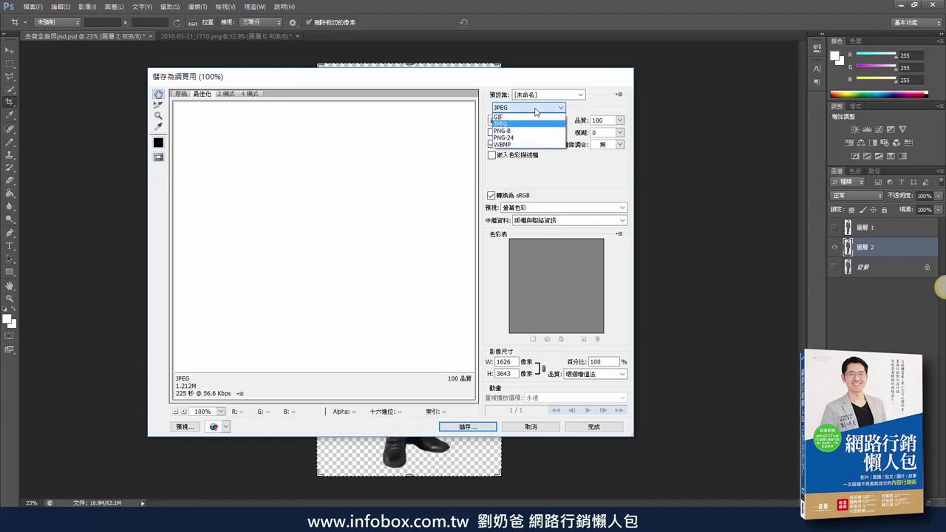
pyautogui.click(531, 138)
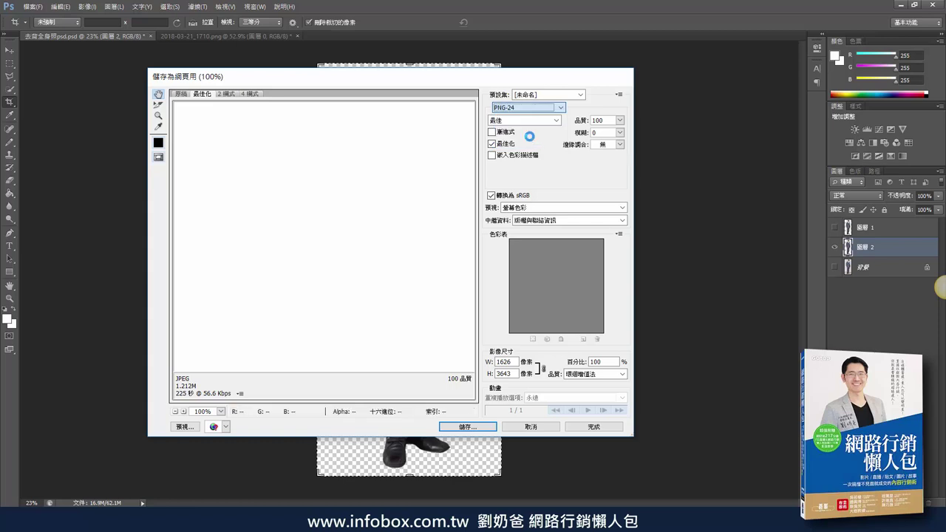
pyautogui.click(175, 412)
pyautogui.click(220, 412)
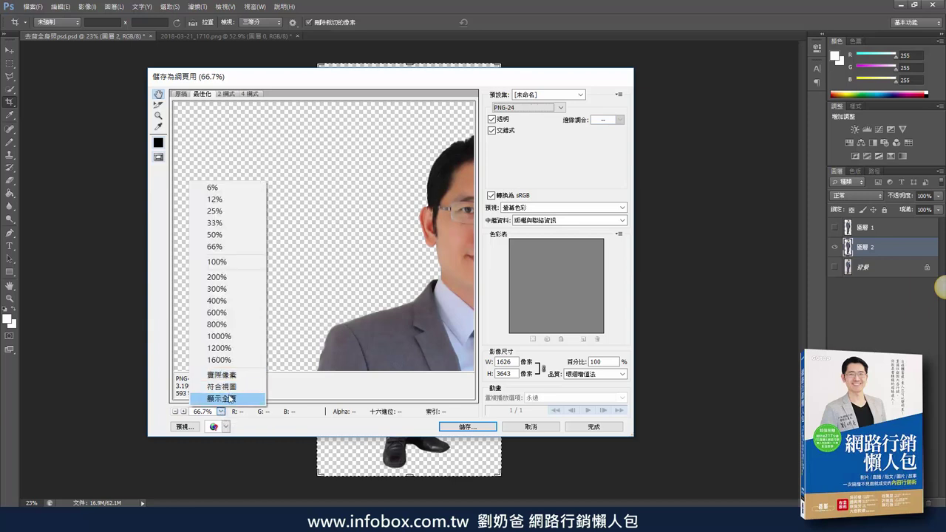
pyautogui.click(230, 387)
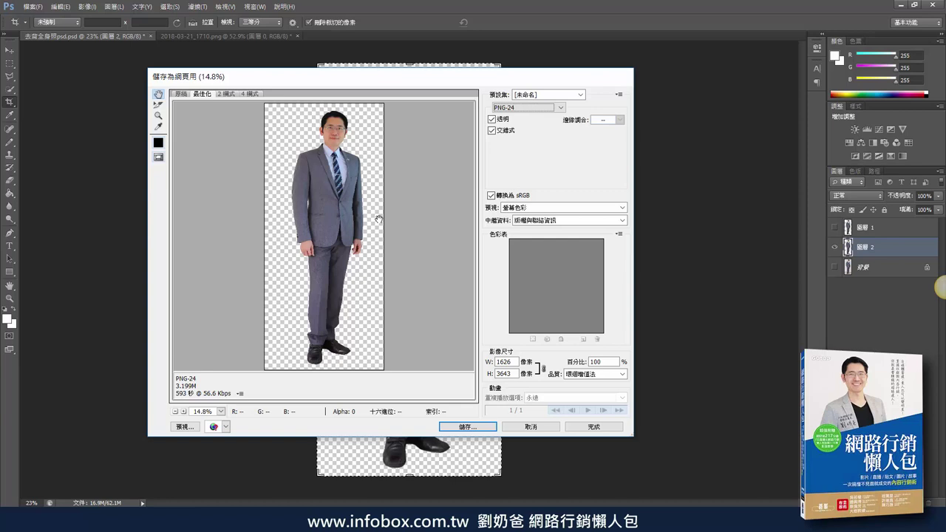
# Turn the PNG-24 transparency option off and on again to compare the white and transparent backgrounds.
pyautogui.click(492, 119)
pyautogui.click(492, 121)
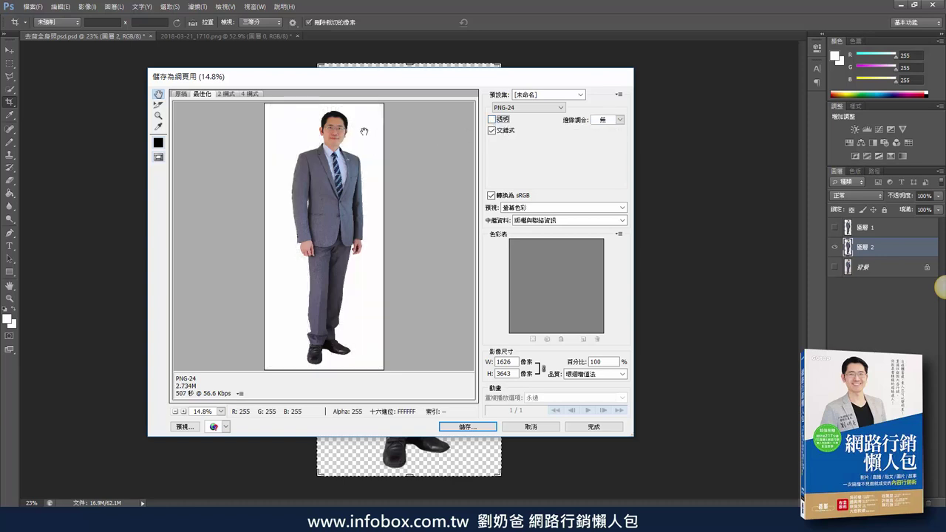
pyautogui.click(491, 119)
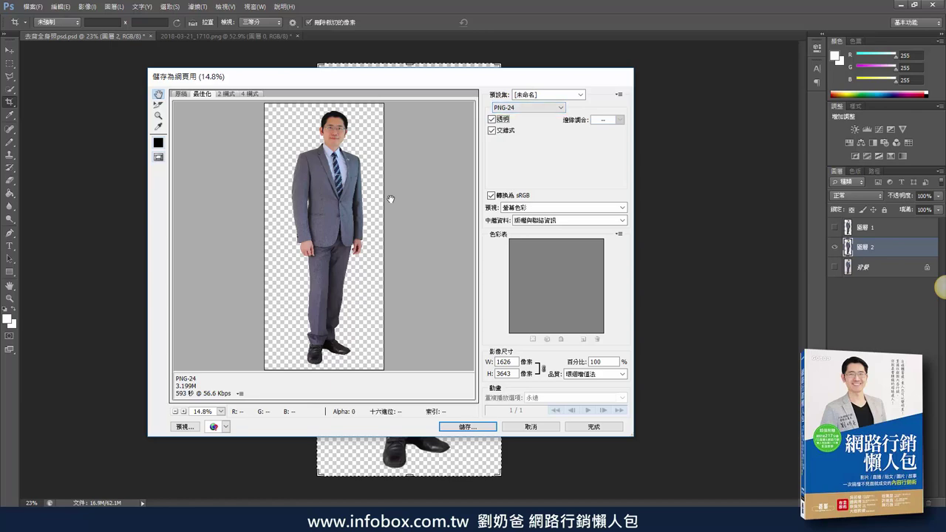
pyautogui.click(464, 428)
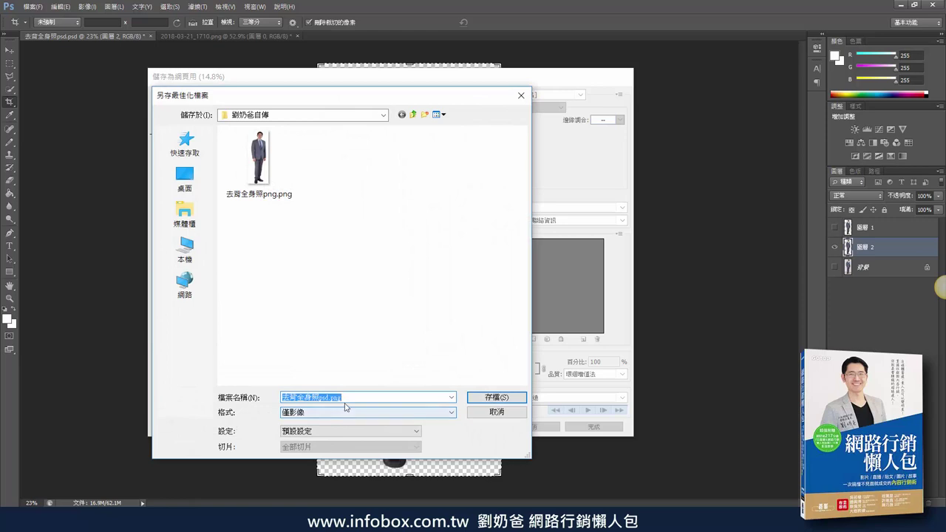
pyautogui.click(497, 413)
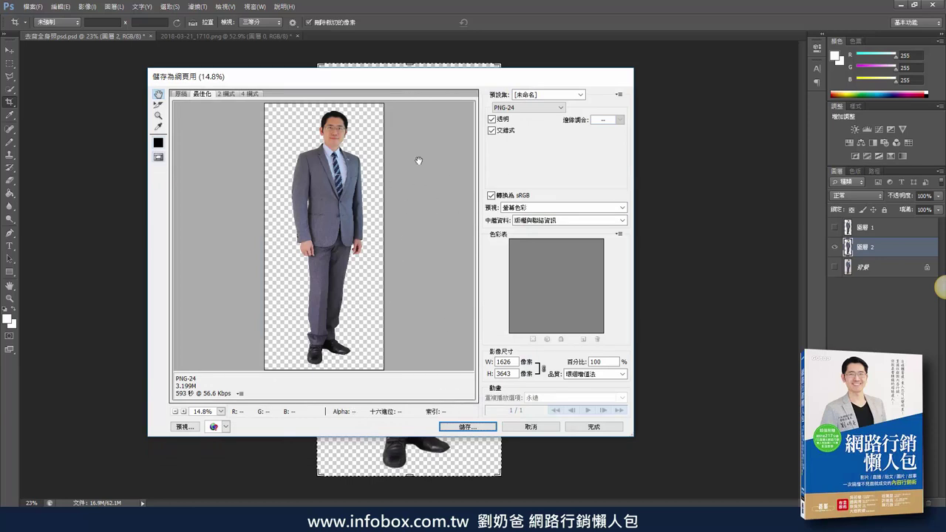
pyautogui.moveTo(402, 83); pyautogui.dragTo(764, 216)
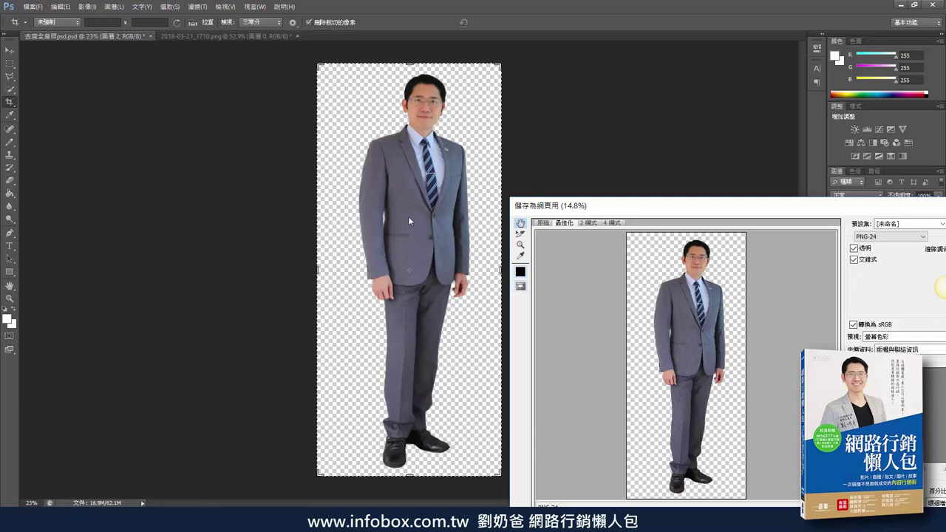
pyautogui.moveTo(847, 204); pyautogui.dragTo(733, 77)
pyautogui.click(722, 436)
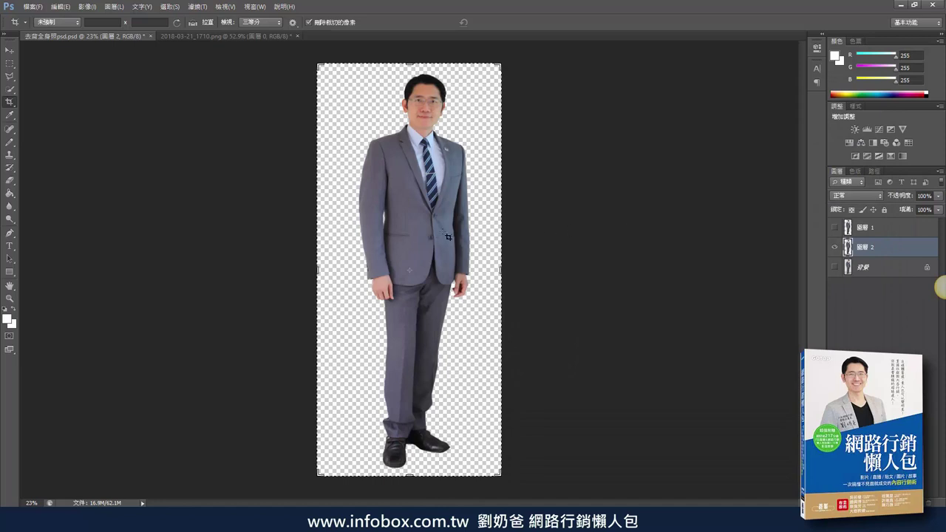
# Open the motocross jump photo, whose file name ends in 話說從頭-6.jpg, from the pic folder.
pyautogui.click(40, 9)
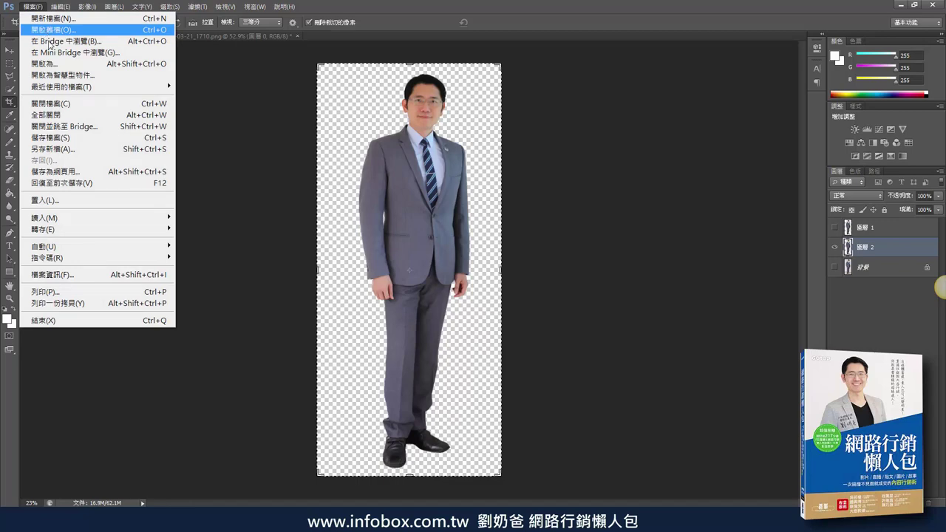
pyautogui.click(73, 33)
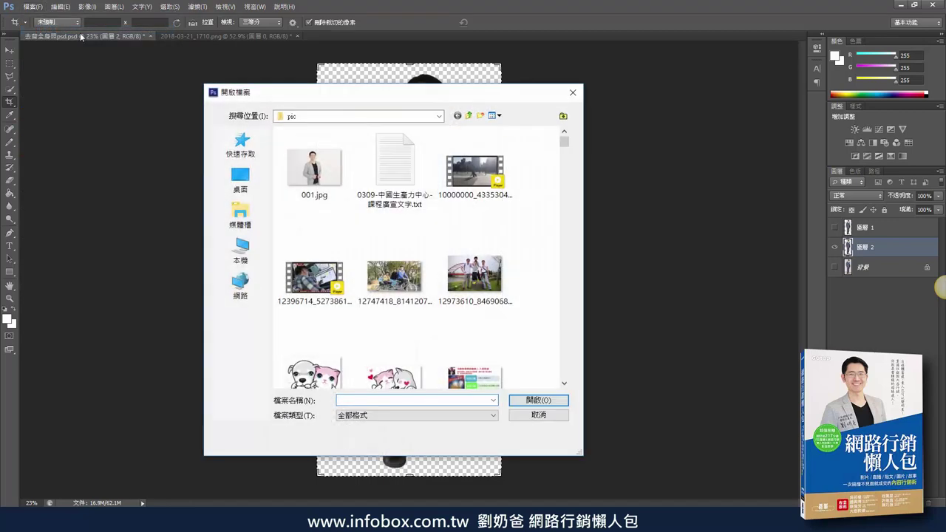
pyautogui.moveTo(564, 140); pyautogui.dragTo(567, 159)
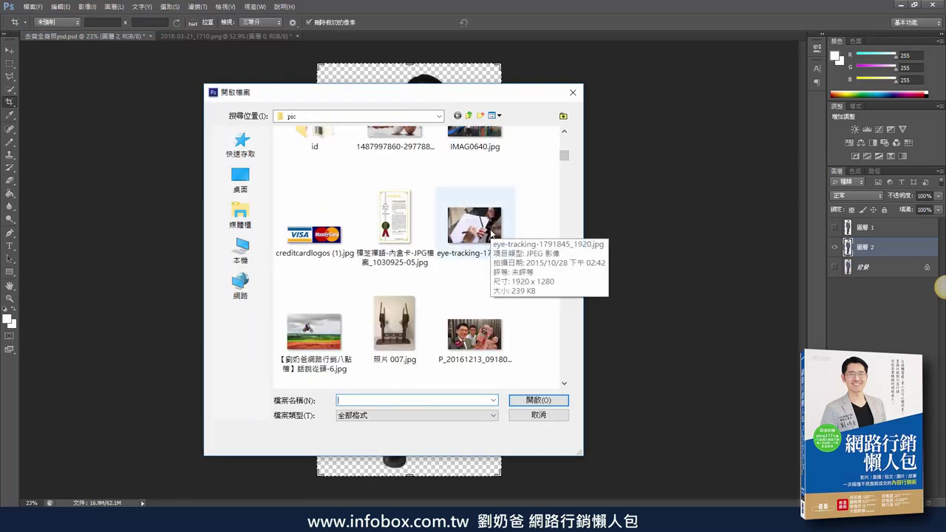
pyautogui.click(332, 332)
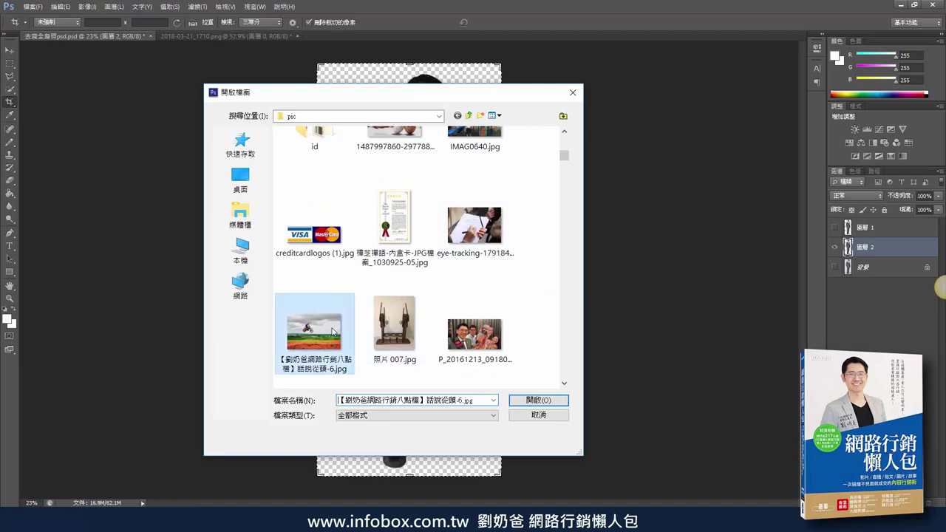
pyautogui.doubleClick(333, 332)
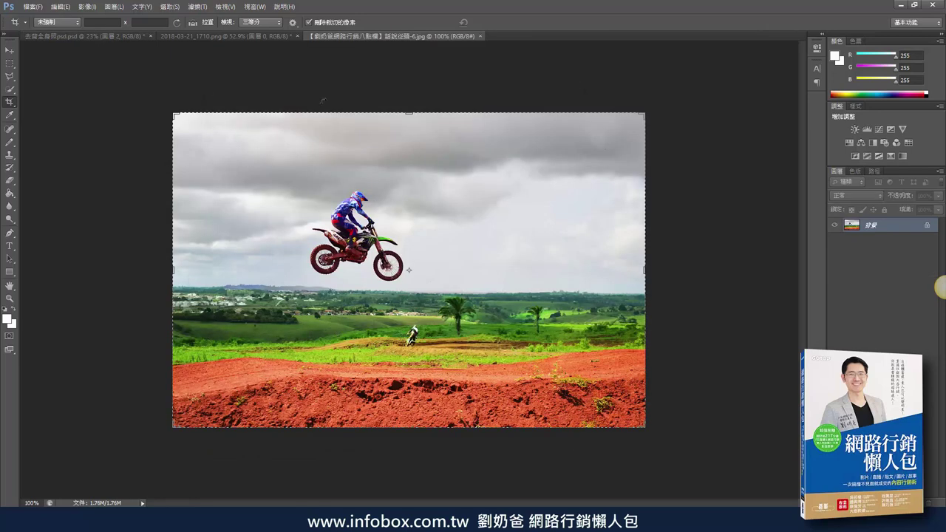
# Copy the man's cutout from 去背全身照psd.psd into the motocross photo as a new layer using the Move tool.
pyautogui.click(114, 37)
pyautogui.press('v')
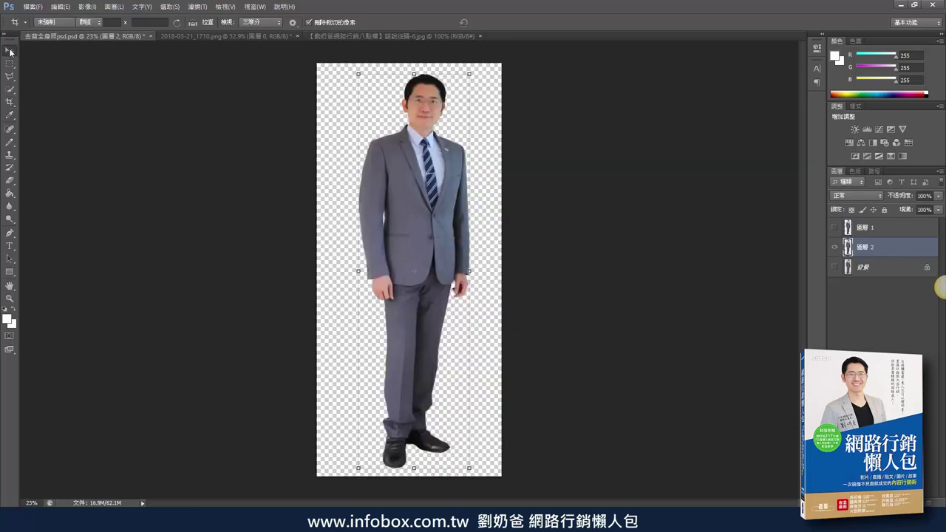
pyautogui.moveTo(415, 217); pyautogui.dragTo(218, 37)
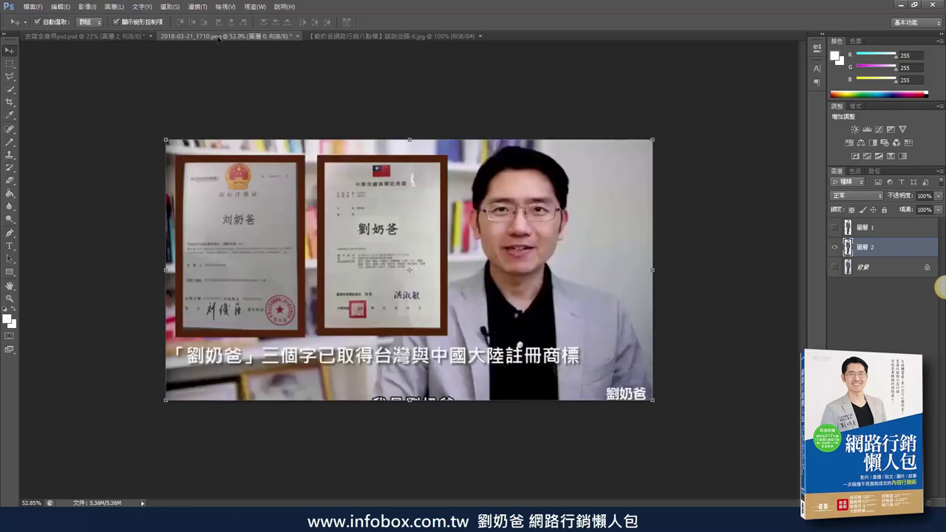
pyautogui.moveTo(148, 40); pyautogui.dragTo(329, 37)
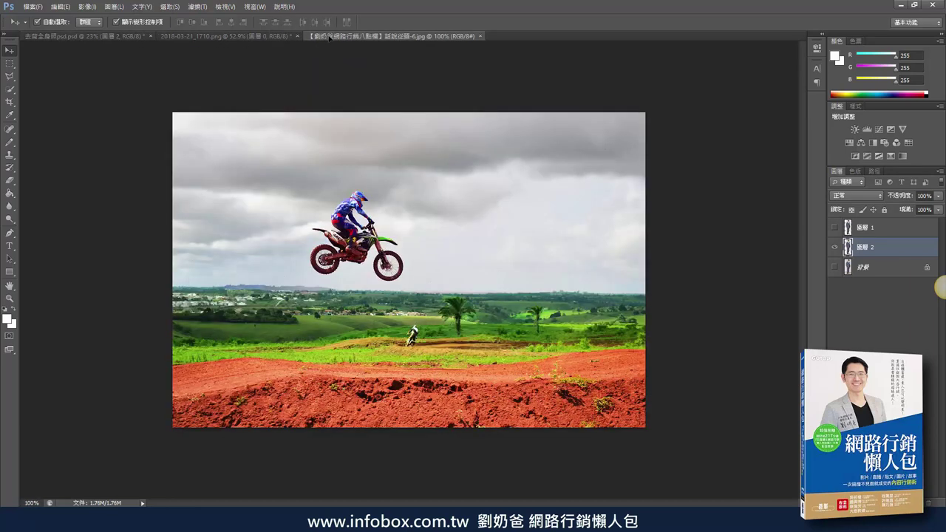
pyautogui.moveTo(331, 41); pyautogui.dragTo(342, 110)
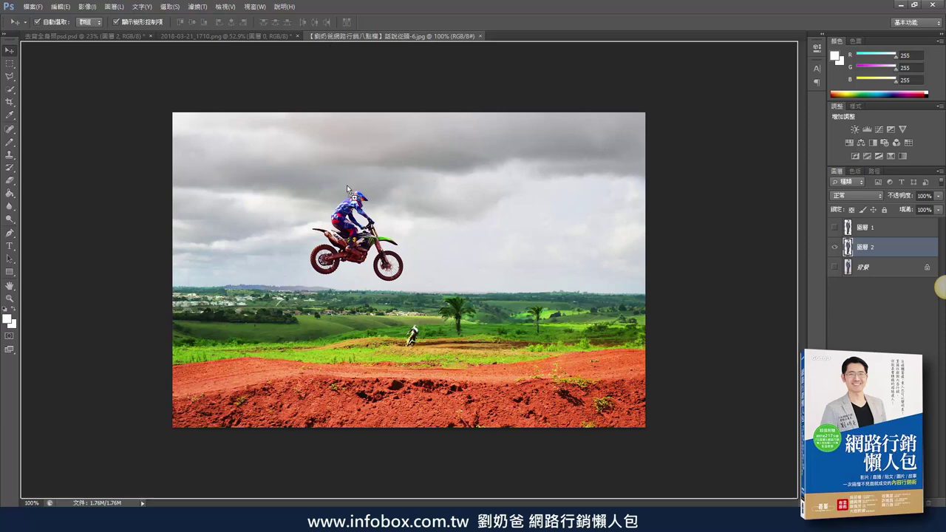
pyautogui.moveTo(346, 189); pyautogui.dragTo(350, 194)
pyautogui.moveTo(416, 278); pyautogui.dragTo(551, 260)
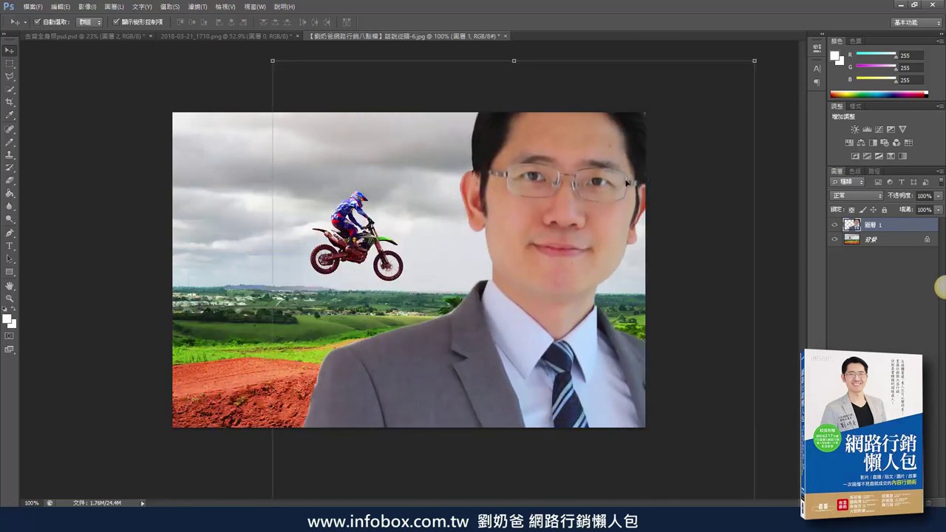
# Scale the man's layer proportionally to about 16%, place the full figure at the motocross photo's right side, and apply the transform.
pyautogui.moveTo(751, 62); pyautogui.dragTo(591, 245)
pyautogui.moveTo(698, 272); pyautogui.dragTo(693, 71)
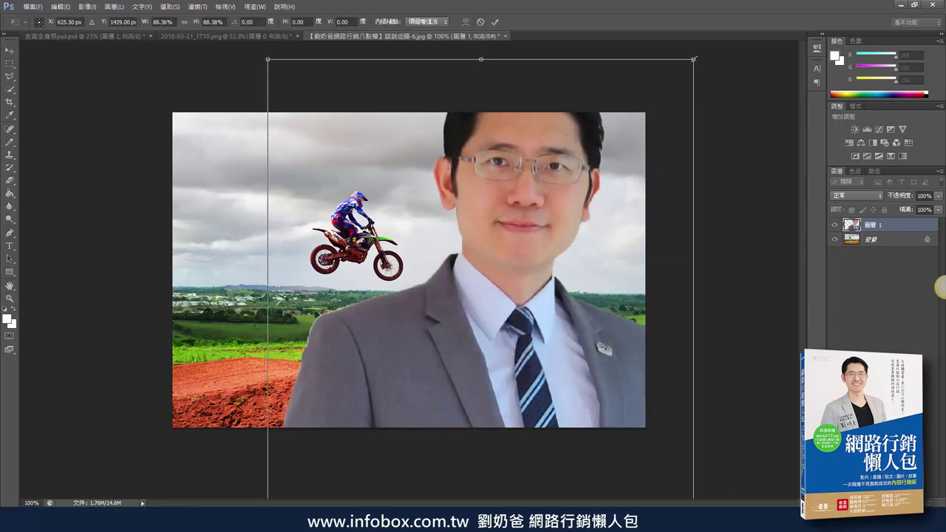
pyautogui.moveTo(694, 58); pyautogui.dragTo(691, 112)
pyautogui.moveTo(694, 59); pyautogui.dragTo(585, 135)
pyautogui.moveTo(665, 101); pyautogui.dragTo(593, 344)
pyautogui.moveTo(540, 269); pyautogui.dragTo(521, 181)
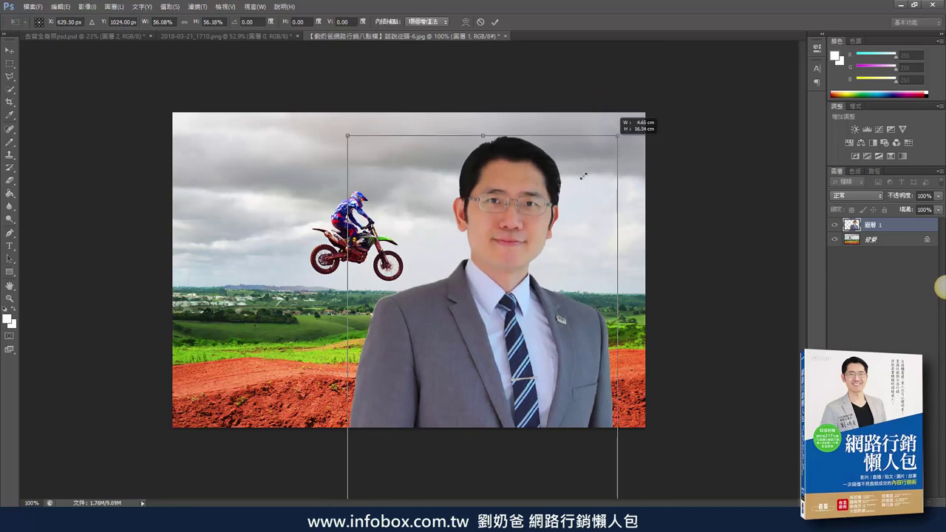
pyautogui.moveTo(623, 135); pyautogui.dragTo(560, 329)
pyautogui.moveTo(450, 332); pyautogui.dragTo(540, 142)
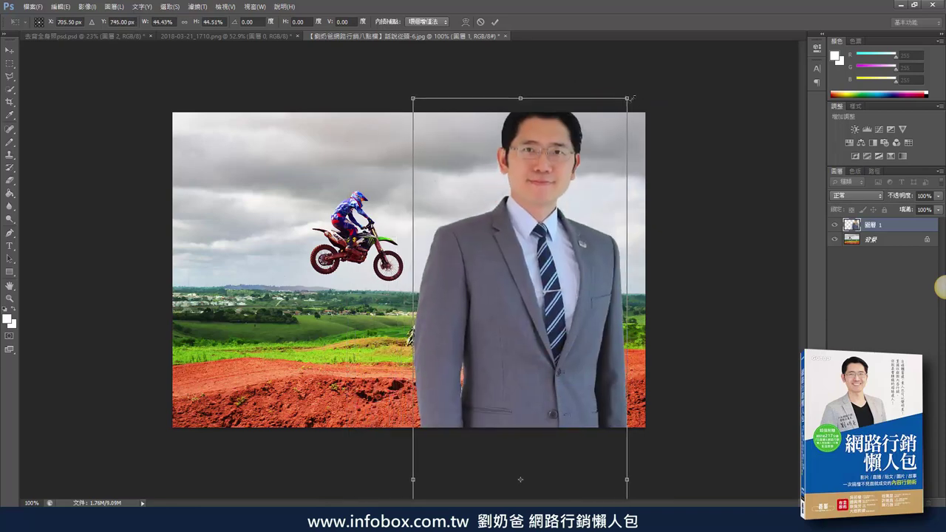
pyautogui.moveTo(624, 102); pyautogui.dragTo(569, 204)
pyautogui.moveTo(487, 259); pyautogui.dragTo(531, 169)
pyautogui.moveTo(614, 111); pyautogui.dragTo(553, 316)
pyautogui.moveTo(510, 369); pyautogui.dragTo(566, 217)
pyautogui.moveTo(546, 300); pyautogui.dragTo(559, 219)
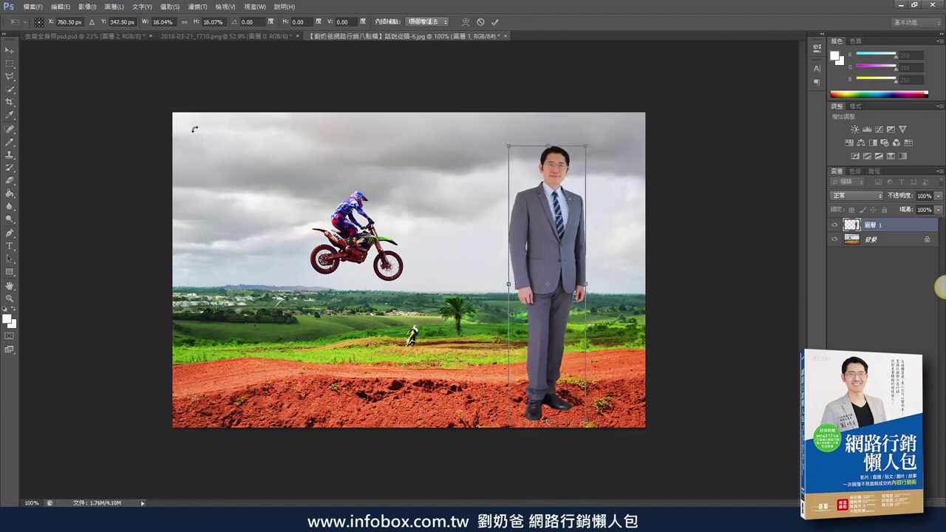
pyautogui.click(11, 50)
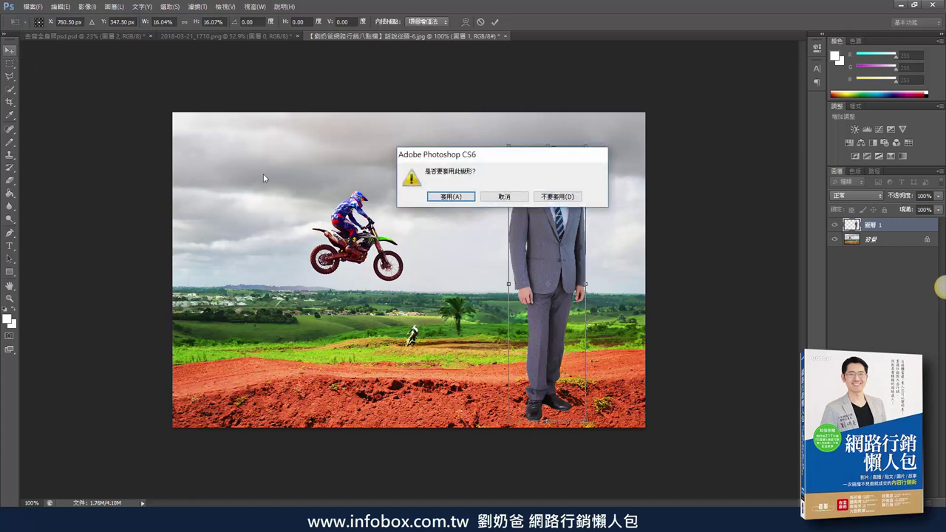
pyautogui.click(451, 197)
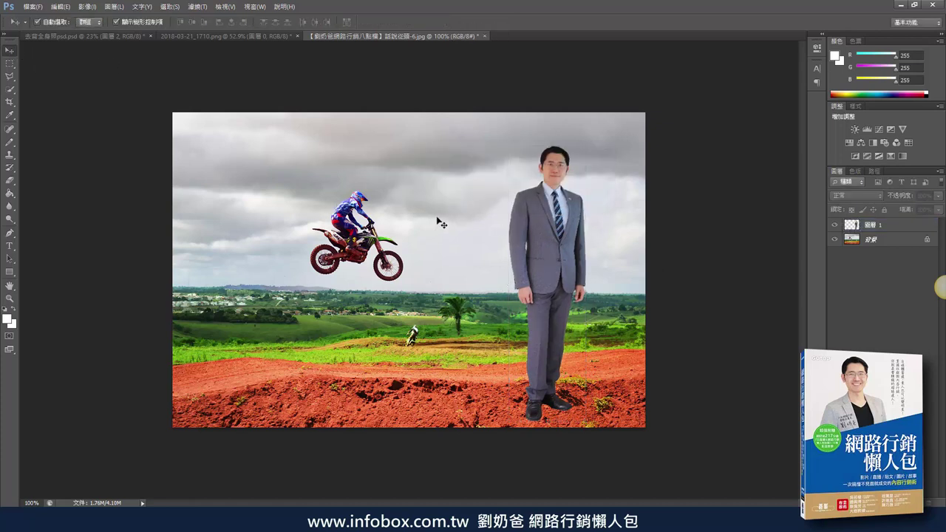
# Move the man to the left side of the photo, beside the motocross rider, and deselect his layer.
pyautogui.moveTo(550, 275); pyautogui.dragTo(265, 278)
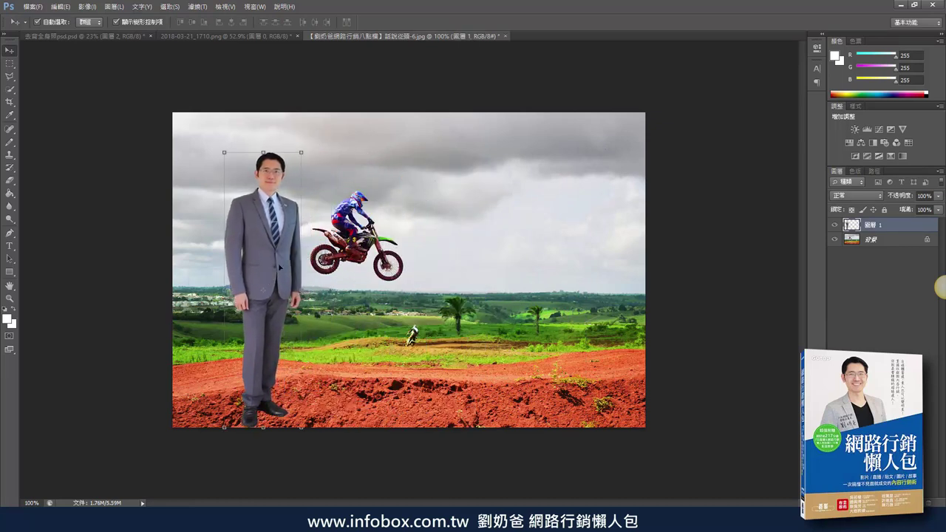
pyautogui.click(438, 281)
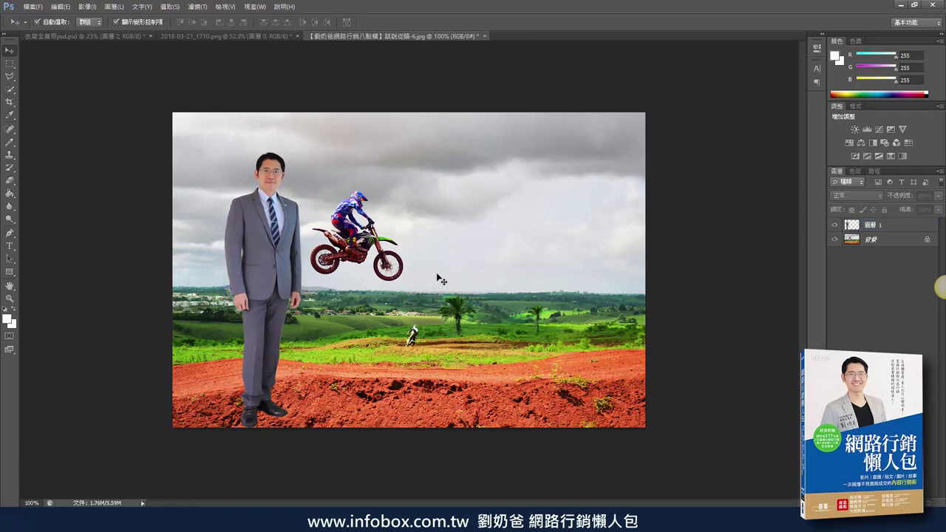